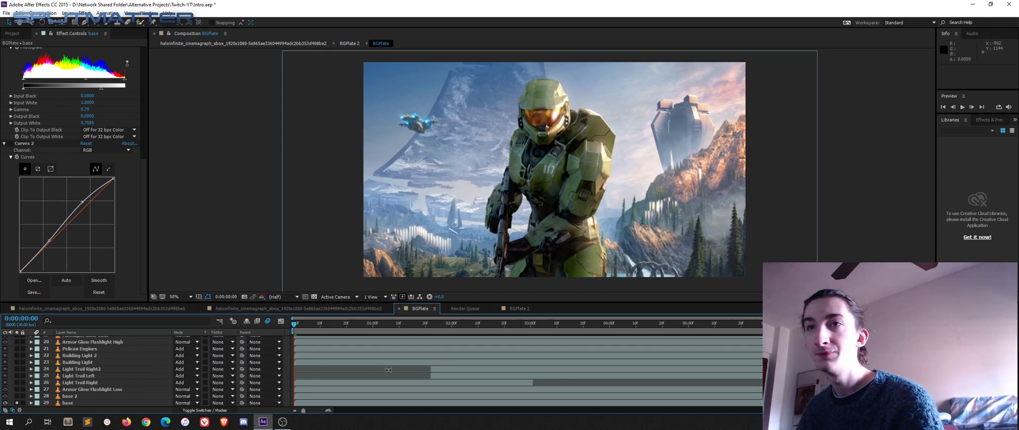
Preview the BGPlate animation, scrub through the first few seconds and return to frame 0:00:00:00.
drag(297, 328, 315, 326)
key(space)
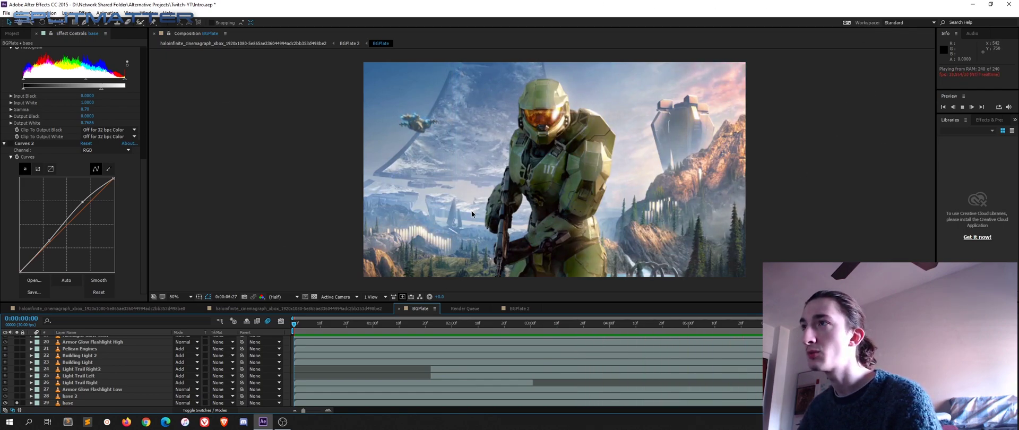
key(space)
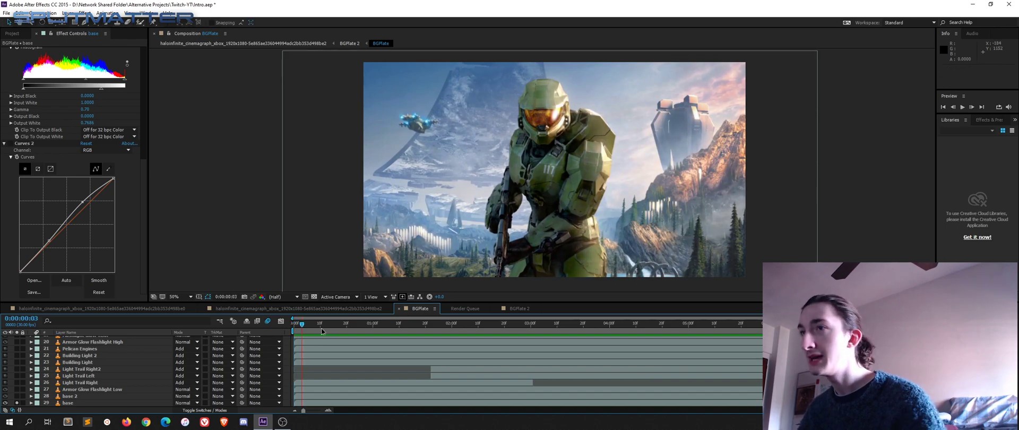
drag(307, 329, 532, 348)
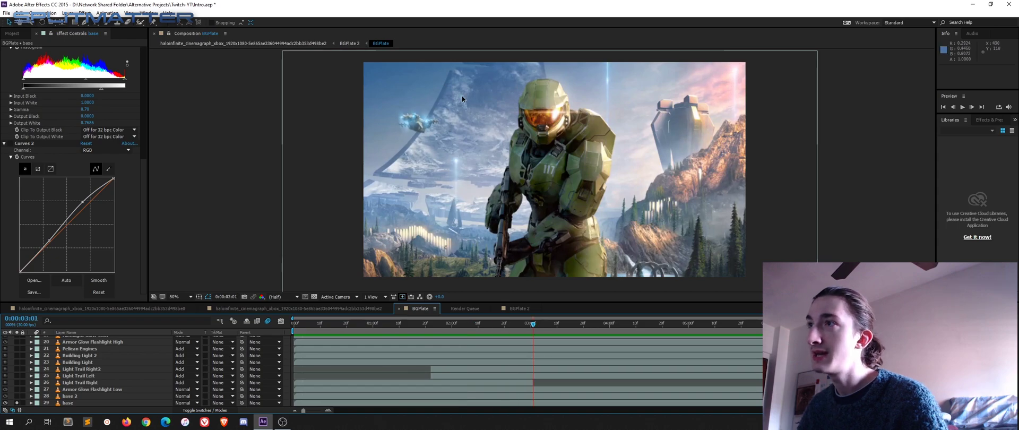
drag(554, 325, 210, 334)
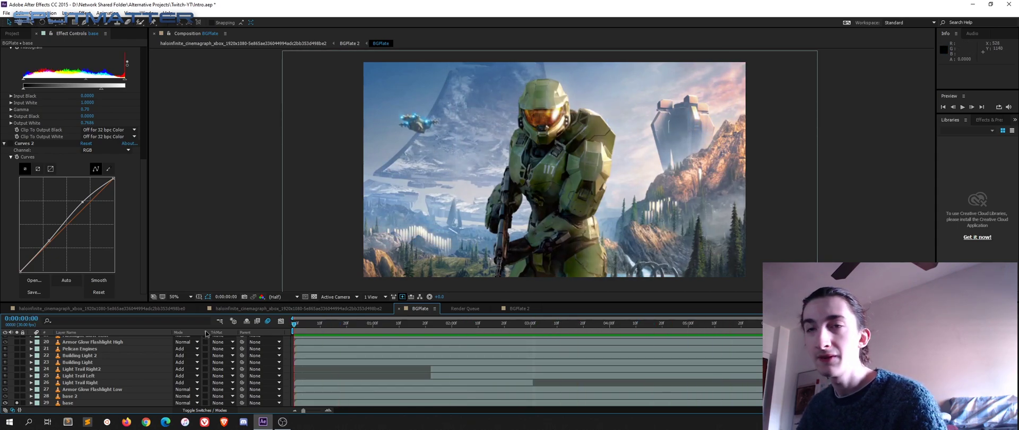
Turn on the Tritone effect on the base layer to tint the image blue.
click(74, 402)
scroll(124, 223, up, 3)
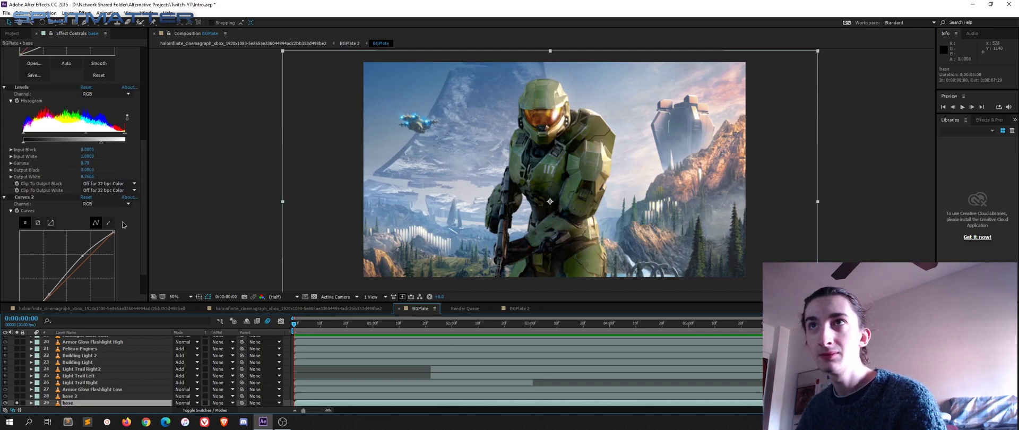
scroll(130, 241, up, 3)
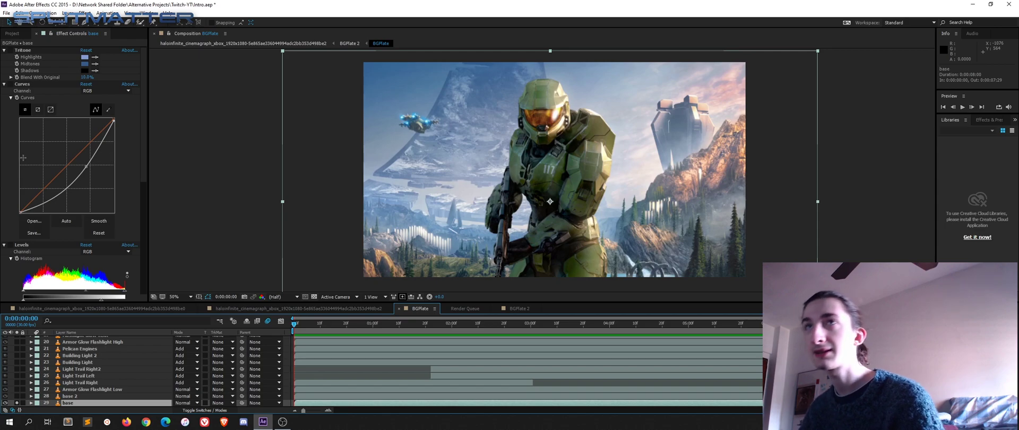
click(21, 51)
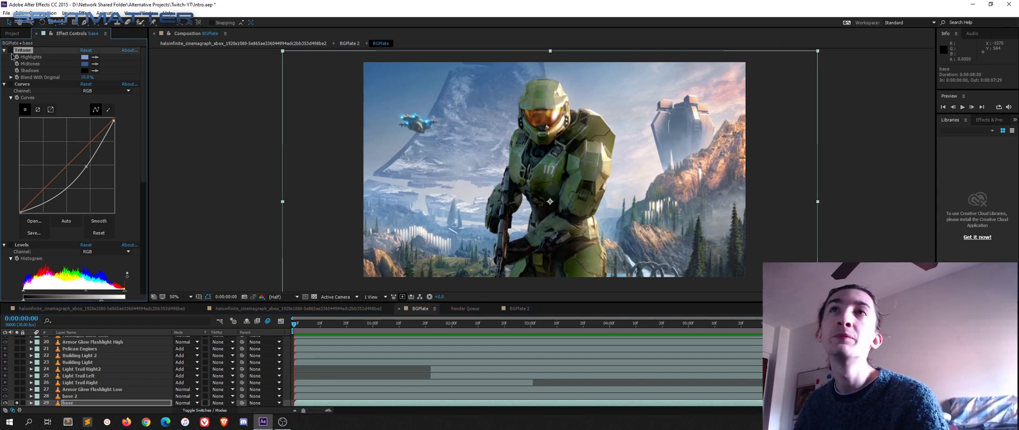
click(11, 50)
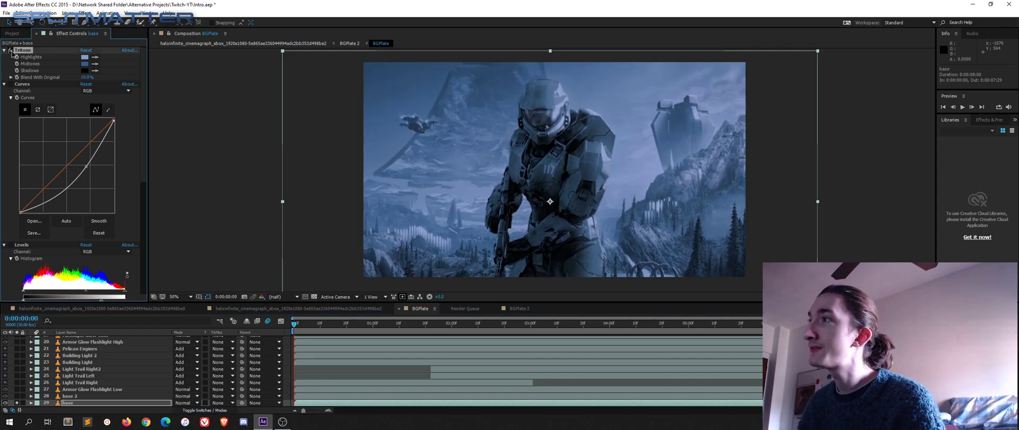
click(130, 143)
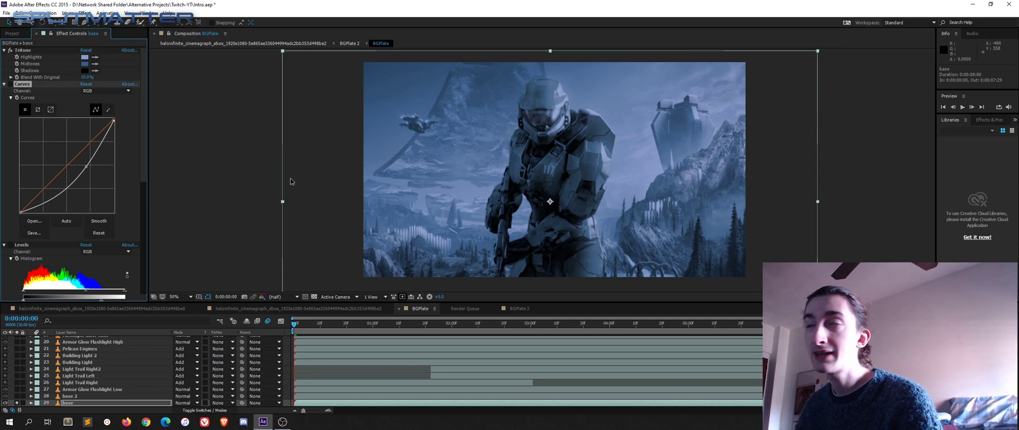
click(24, 51)
click(117, 71)
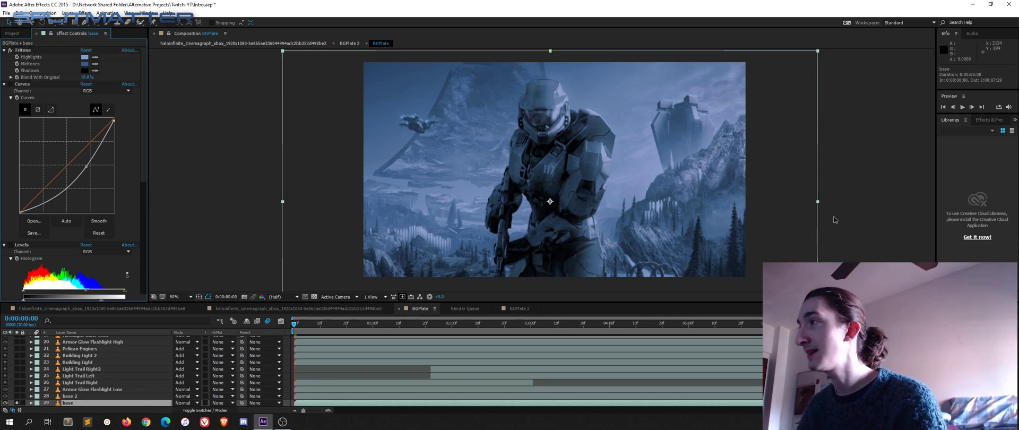
Turn on the base layer's first Curves effect and its Levels effect to darken the image.
click(22, 84)
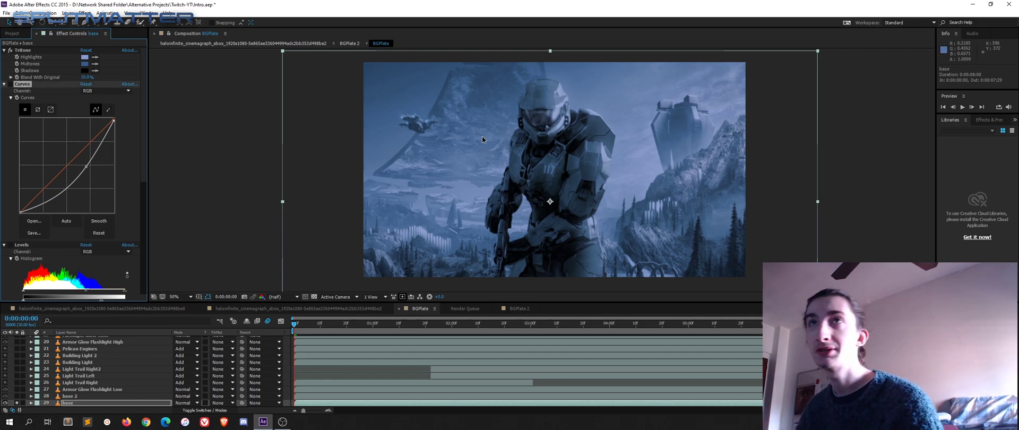
click(11, 84)
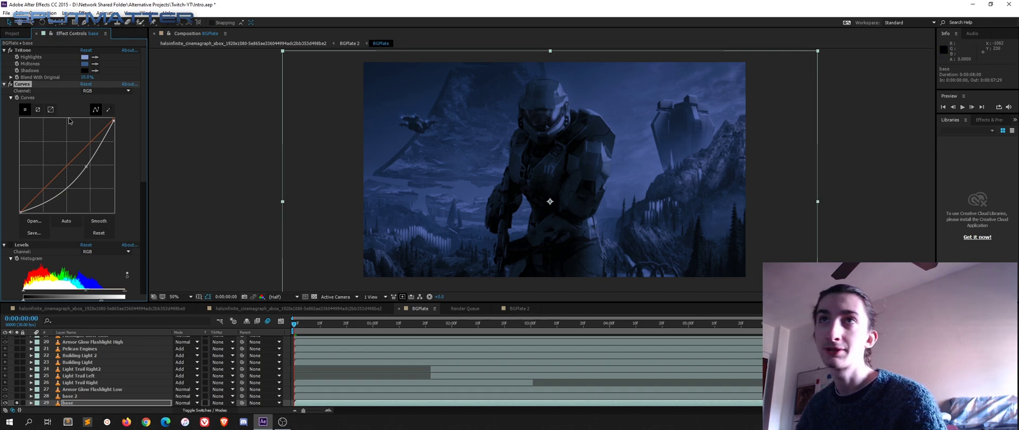
scroll(134, 230, down, 1)
scroll(135, 229, down, 1)
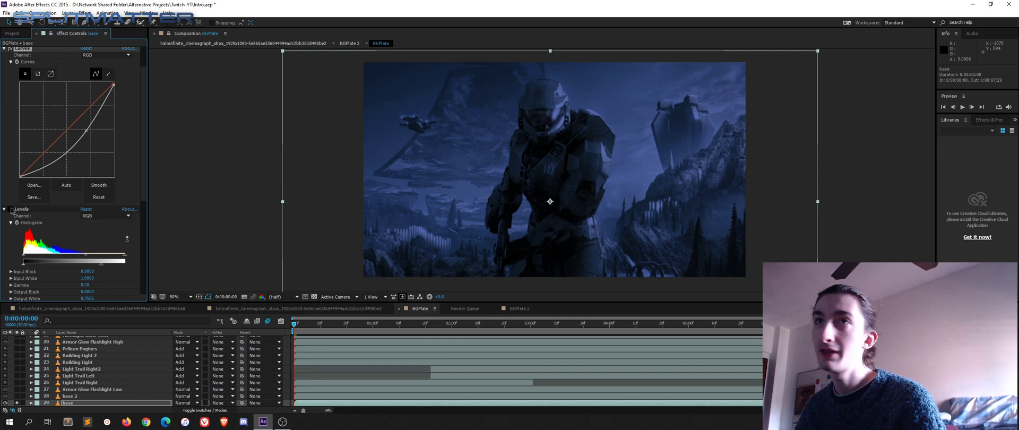
click(11, 209)
Turn on the Curves 2 effect on the base layer.
scroll(132, 180, down, 2)
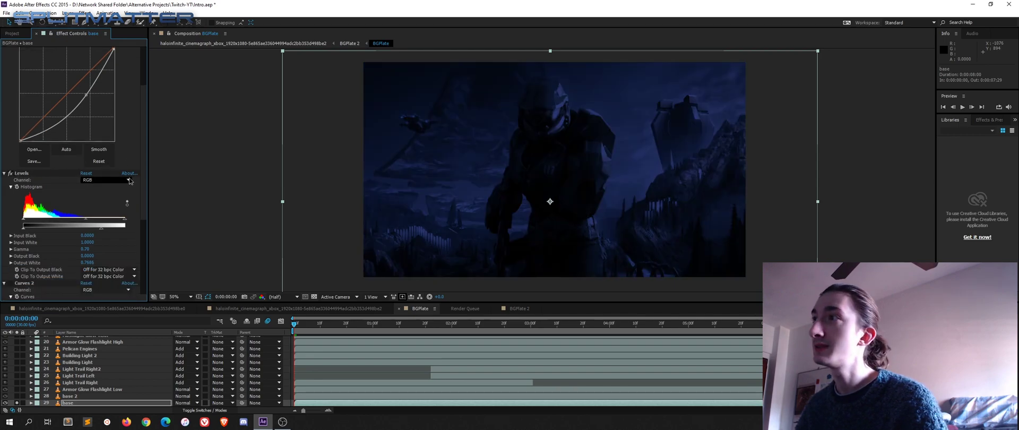
scroll(77, 251, down, 1)
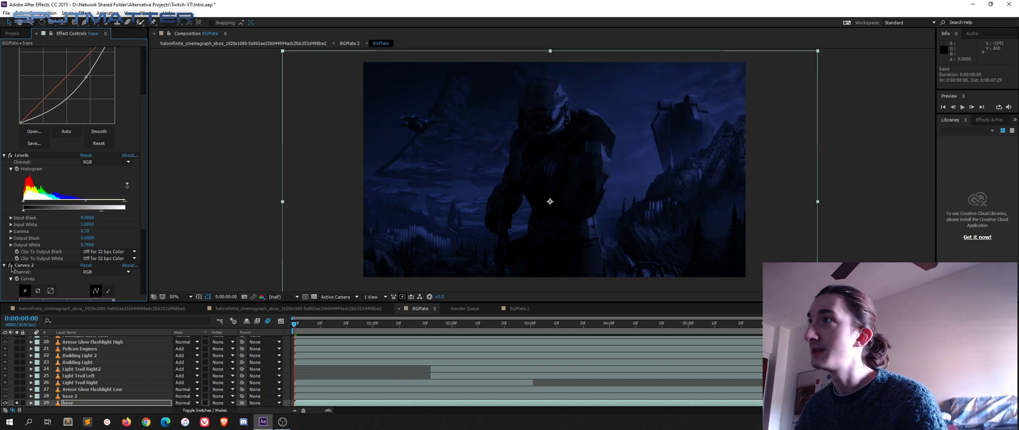
scroll(16, 268, down, 4)
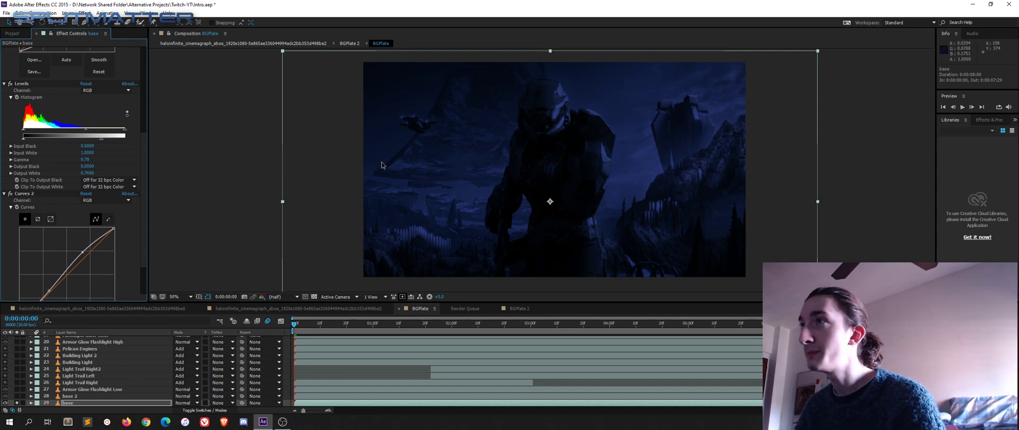
Solo the base 2 layer together with the base layer, toggling it to compare the masked dark areas.
click(93, 396)
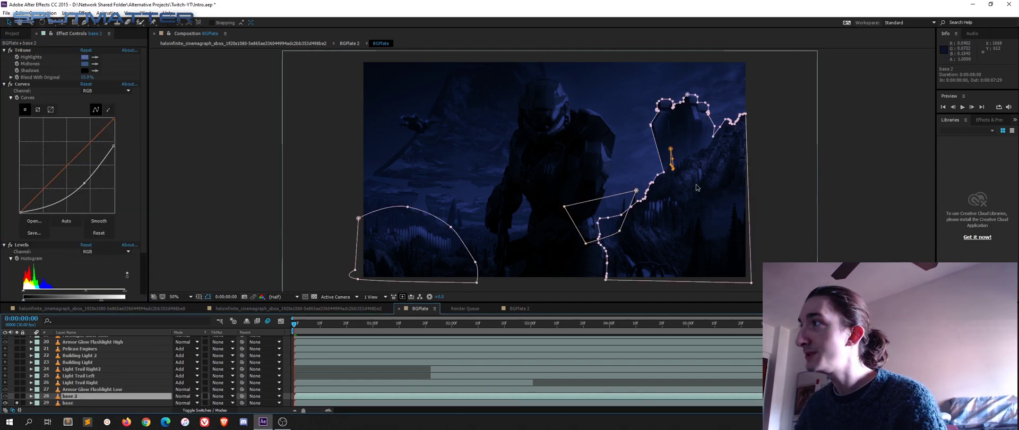
click(868, 228)
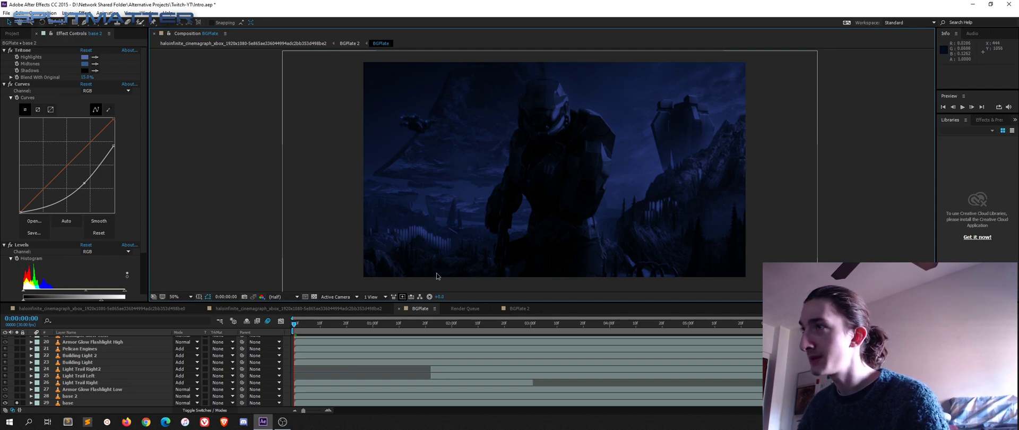
click(76, 397)
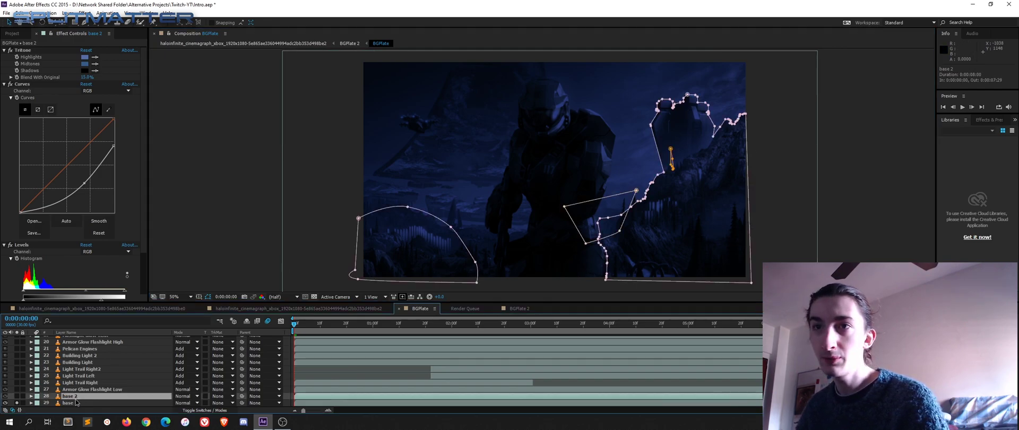
click(17, 396)
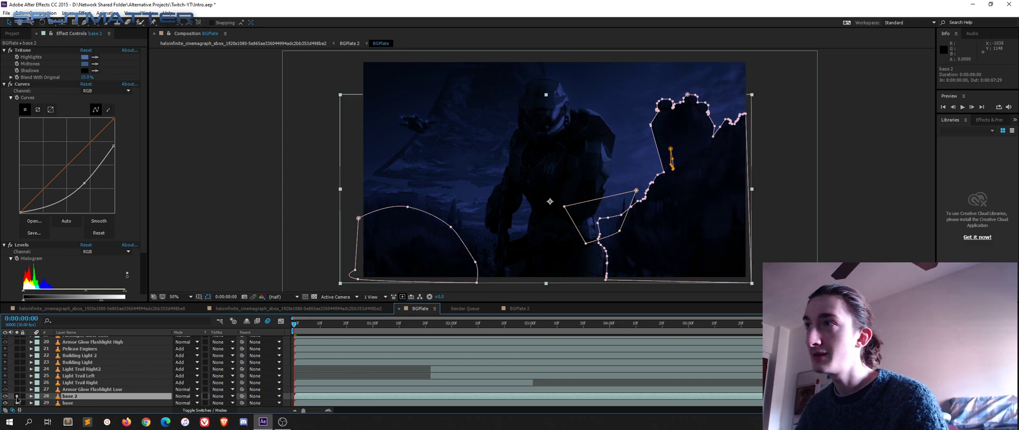
click(872, 228)
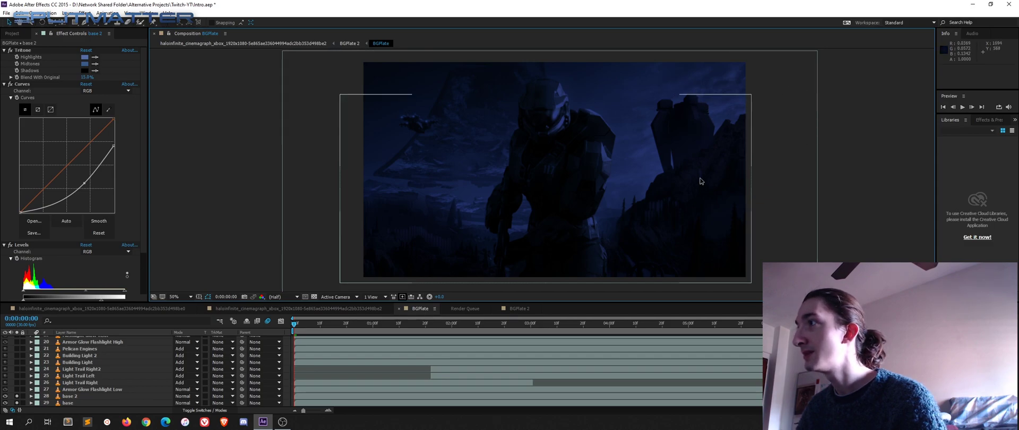
click(16, 396)
click(16, 396)
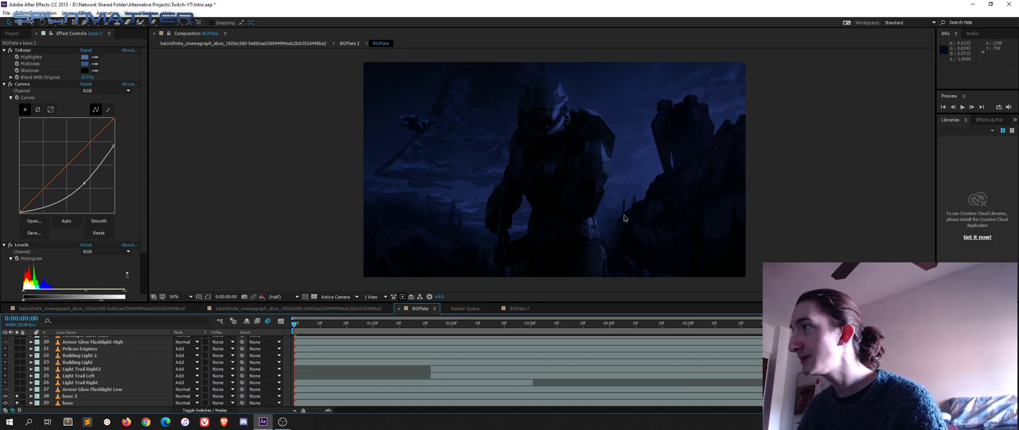
Examine the base 2 layer's mask outlines around the trees, rock edge, tower and the armoured figure's leg.
scroll(638, 203, up, 4)
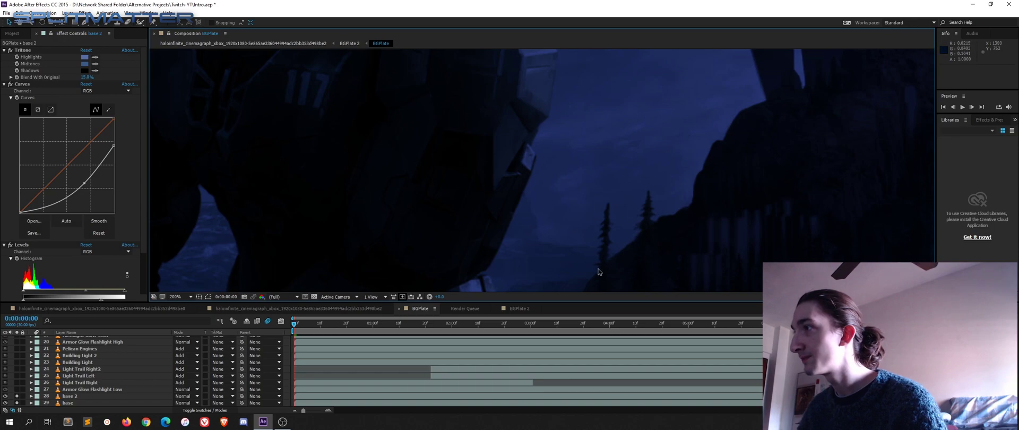
scroll(599, 271, down, 3)
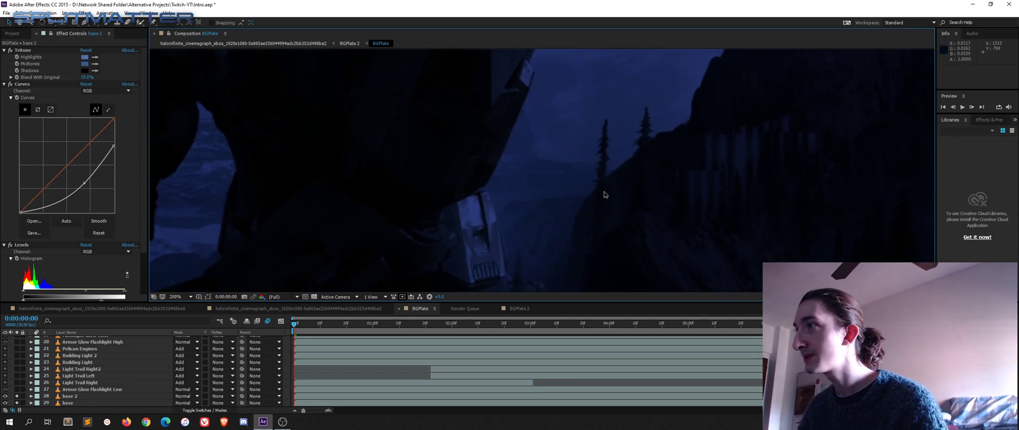
scroll(568, 184, down, 2)
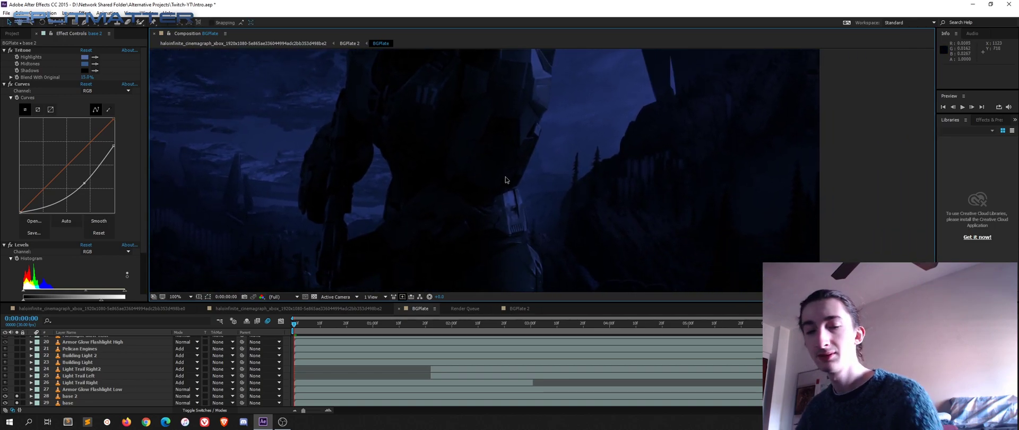
click(77, 396)
scroll(539, 192, up, 2)
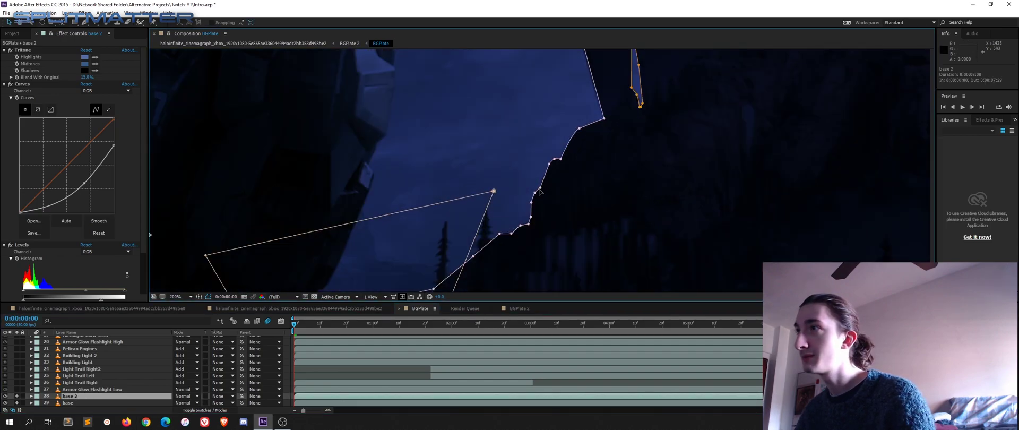
drag(522, 235, 452, 276)
mouse_move(528, 111)
mouse_down()
mouse_move(446, 201)
mouse_move(436, 288)
mouse_up()
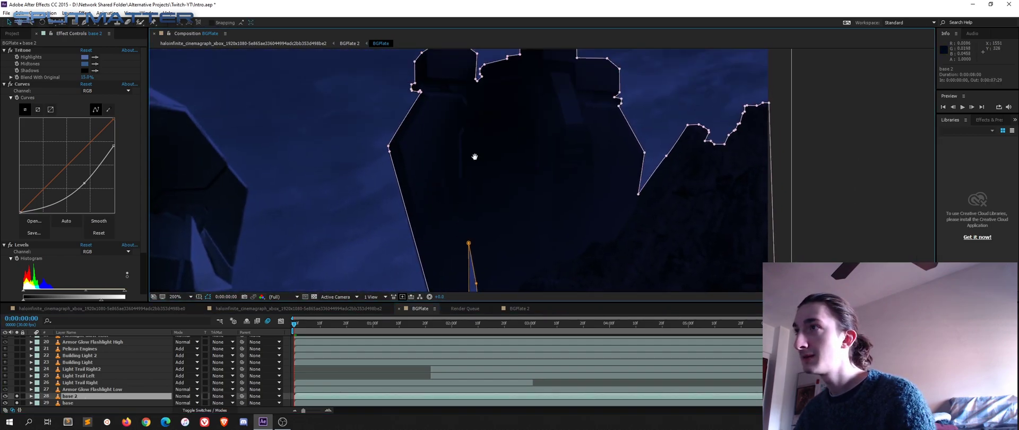
drag(508, 153, 520, 211)
drag(590, 236, 472, 213)
drag(435, 276, 534, 147)
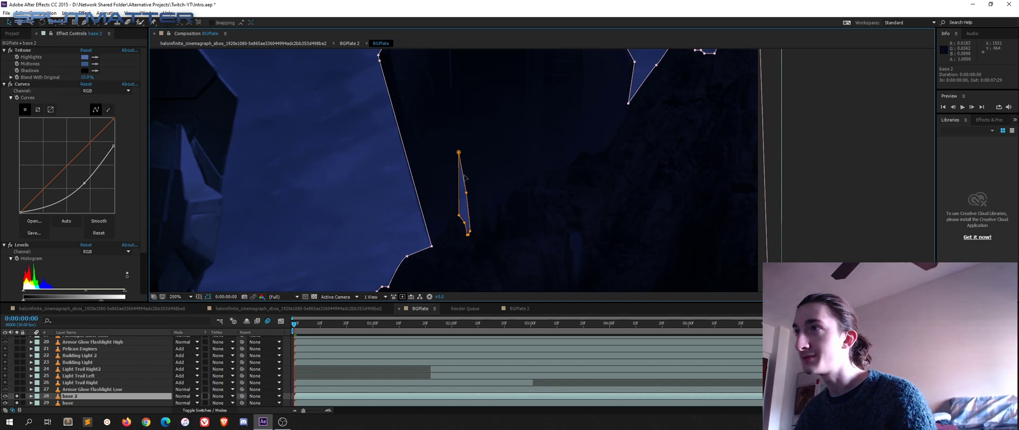
drag(468, 211, 689, 78)
drag(497, 250, 725, 115)
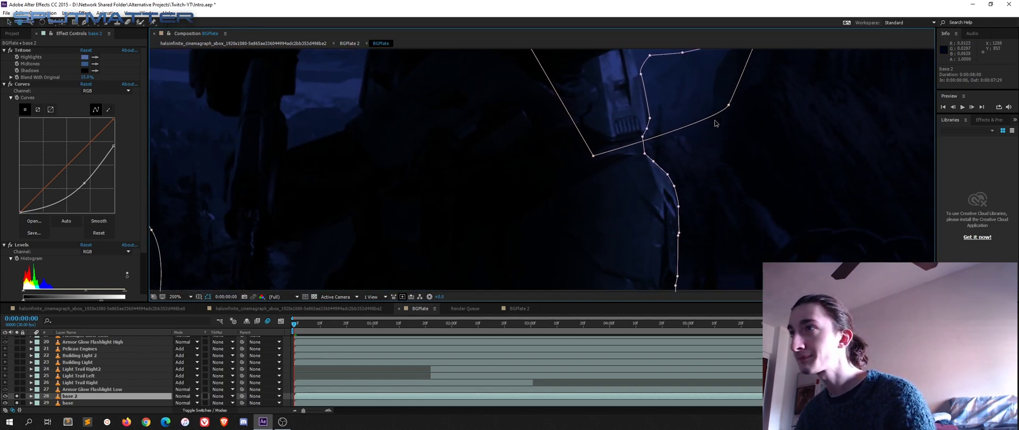
scroll(629, 189, down, 1)
drag(511, 205, 580, 226)
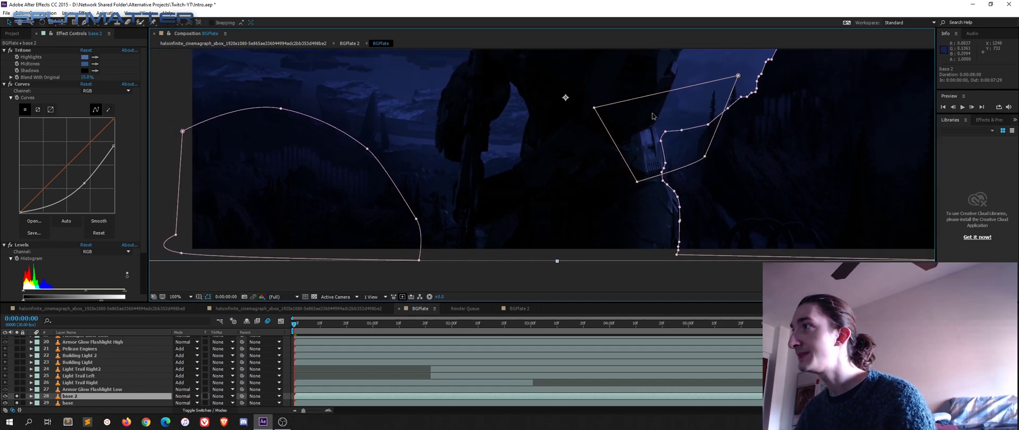
drag(684, 115, 483, 137)
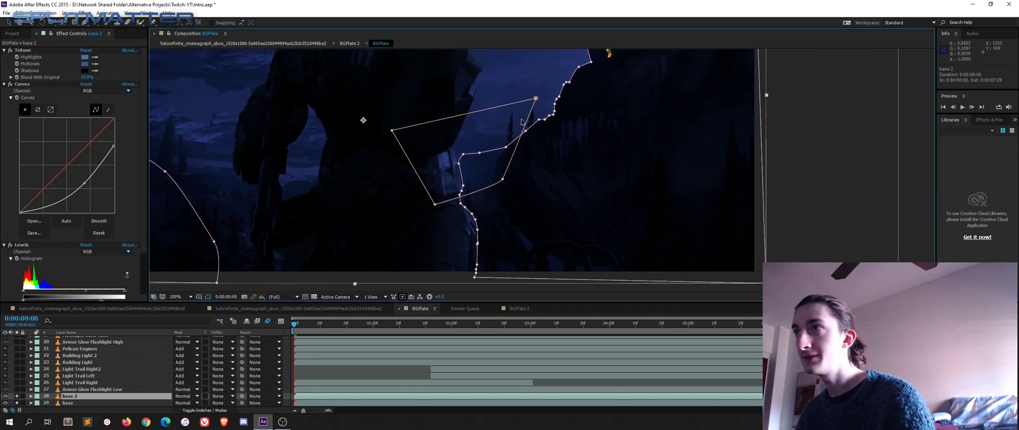
Expand the base 2 layer's masks and show the properties of Mask 3.
click(30, 396)
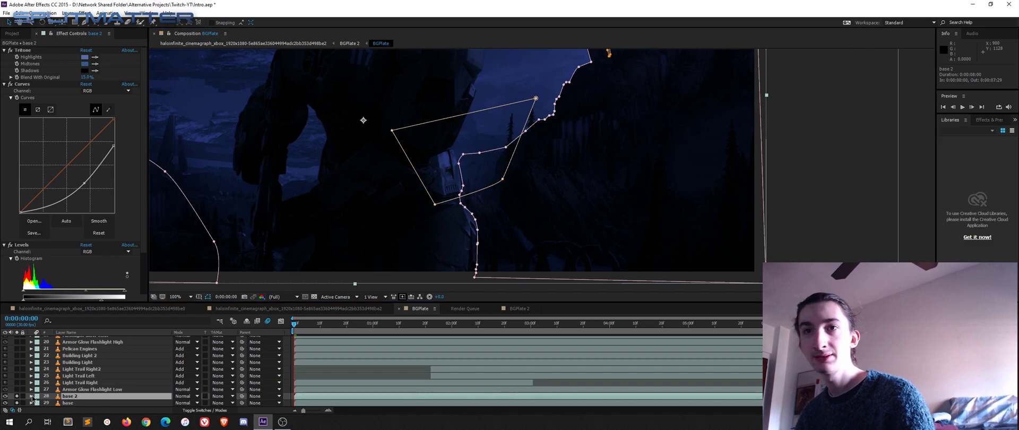
scroll(55, 394, down, 3)
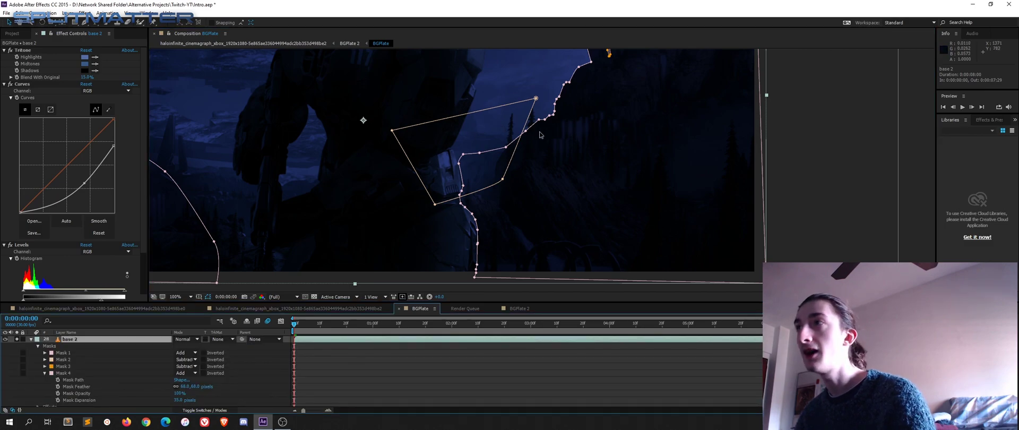
click(80, 368)
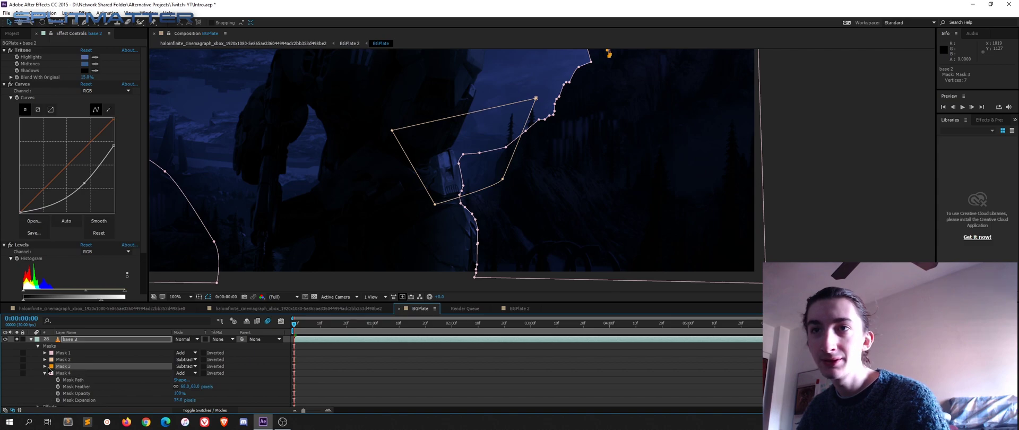
click(48, 371)
click(45, 367)
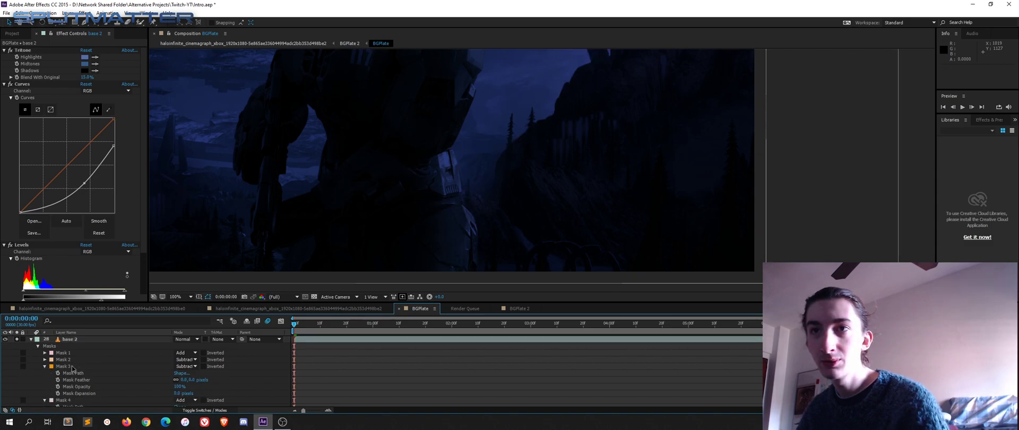
Inspect the feather and opacity settings of Mask 3 and Mask 2 on the base 2 layer, hiding the mask outlines.
click(177, 386)
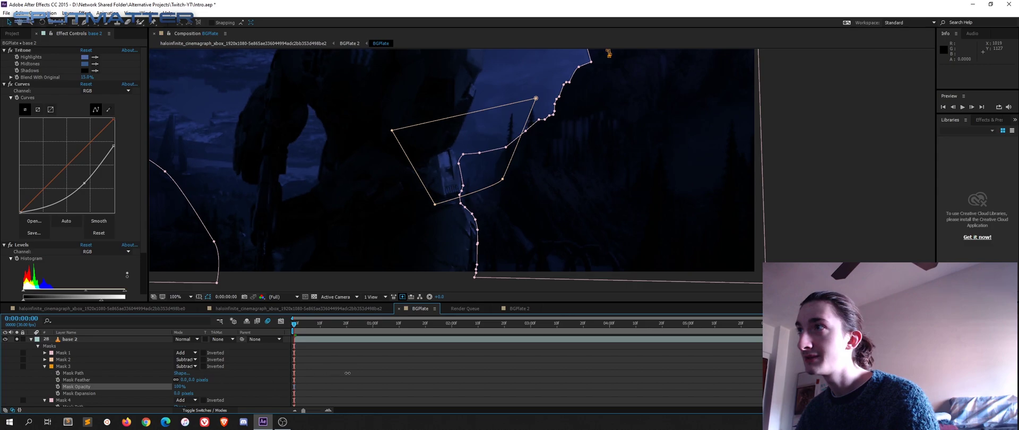
click(45, 367)
click(44, 360)
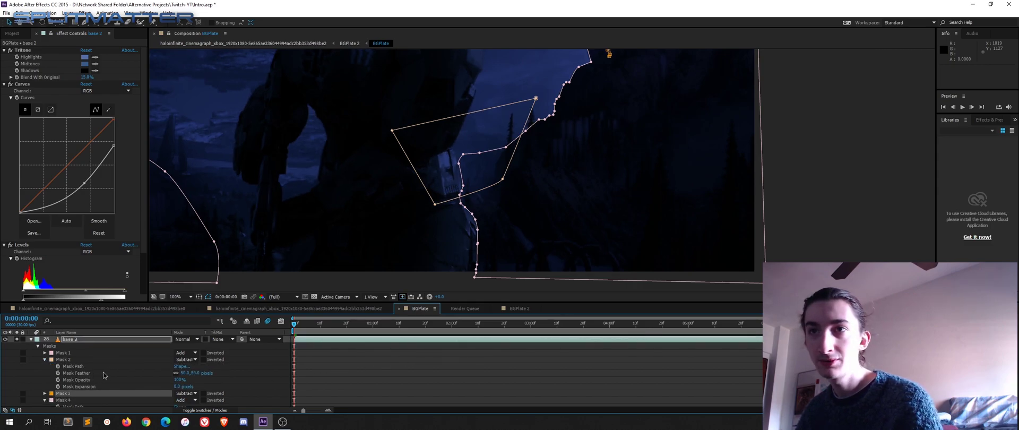
drag(179, 384, 114, 368)
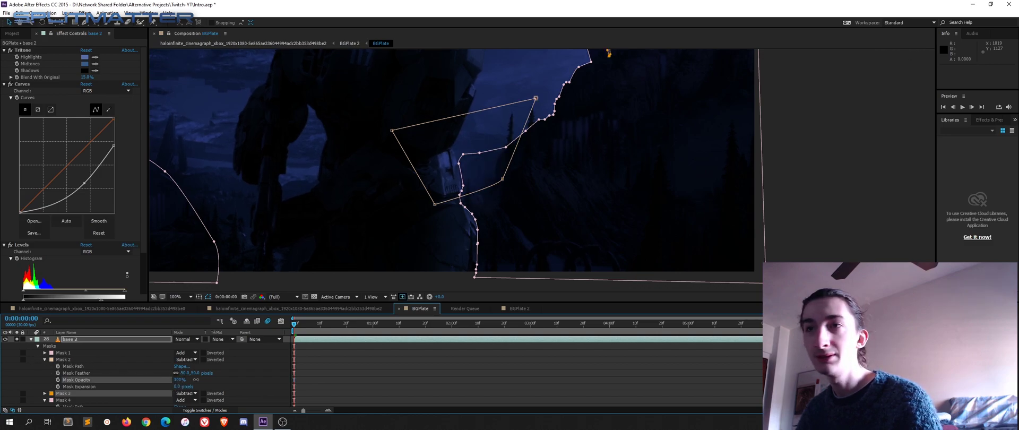
click(64, 359)
key(ctrl+shift+h)
drag(178, 381, 158, 349)
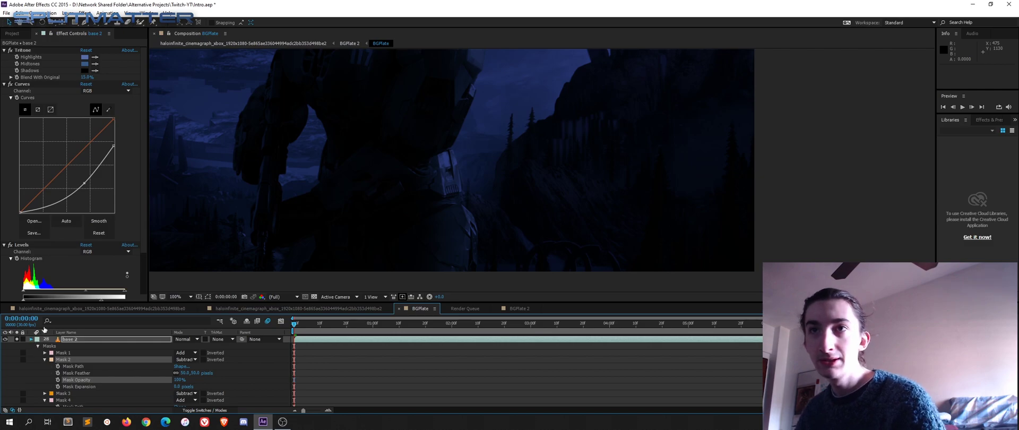
Collapse the base 2 layer and solo Armor Glow Flashlight Low together with the base and base 2 layers.
click(31, 339)
scroll(448, 189, down, 2)
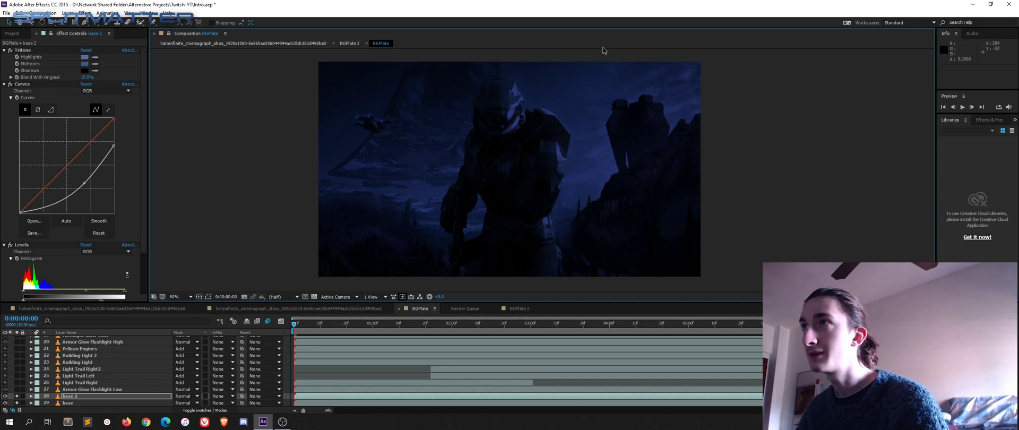
key(ctrl+Up)
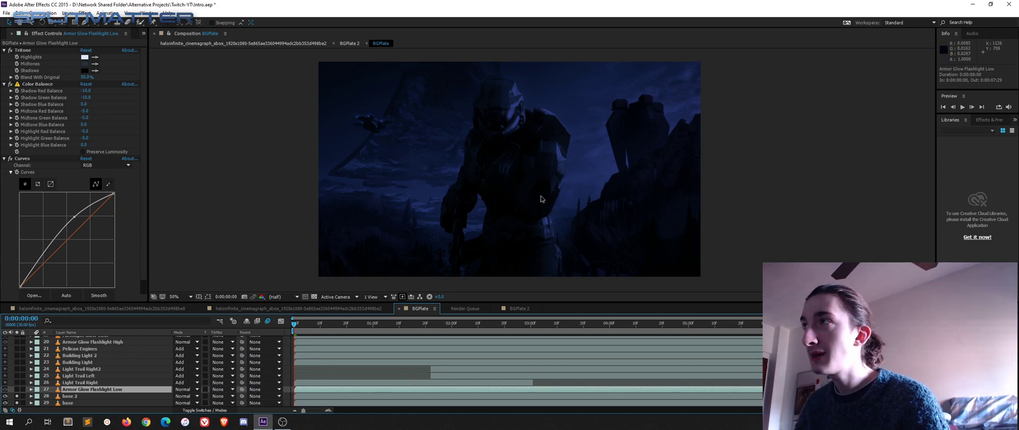
click(17, 398)
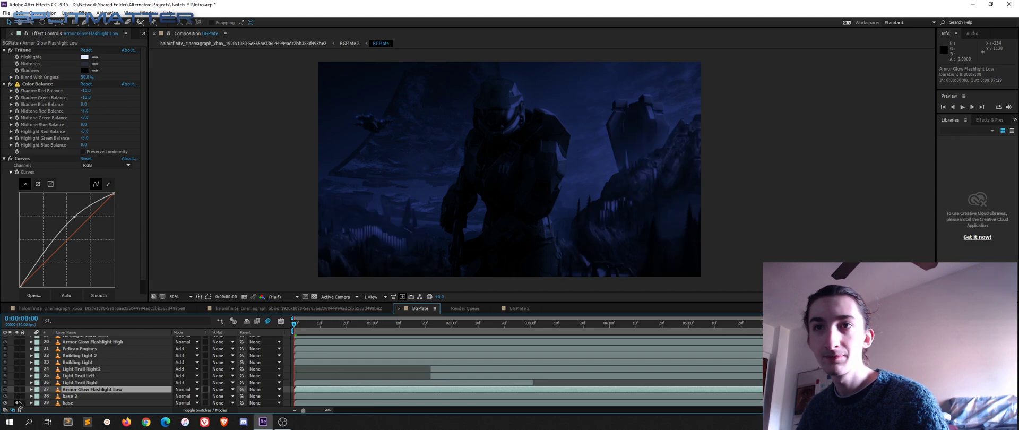
click(18, 396)
click(17, 389)
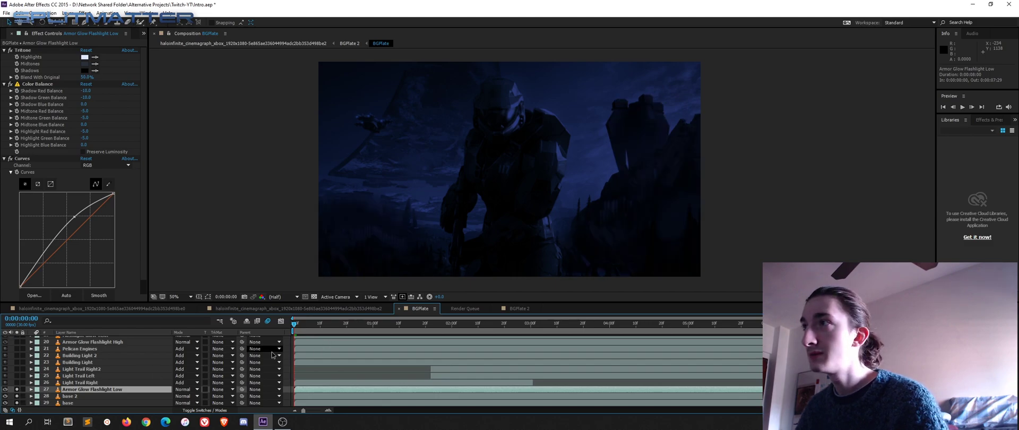
Move the current time to 0:00:00:12 and examine the flashlight glow on the helmet, chest armour and legs.
scroll(451, 178, up, 2)
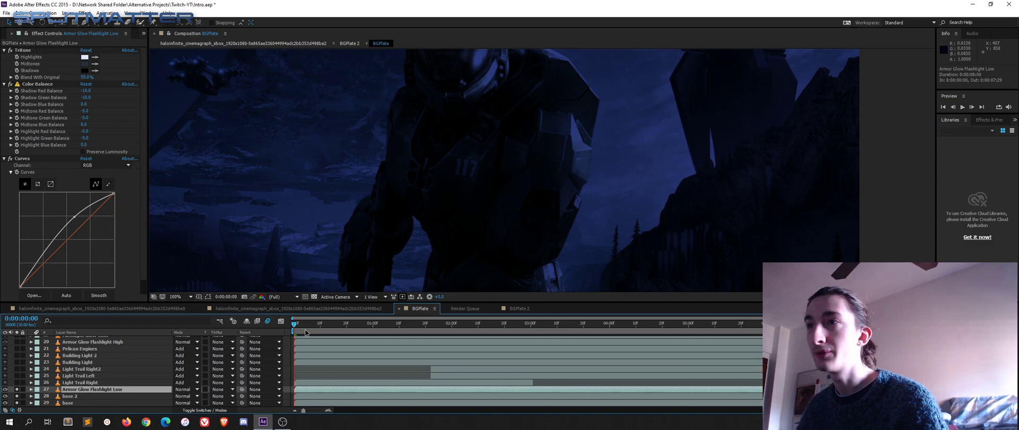
drag(295, 328, 326, 325)
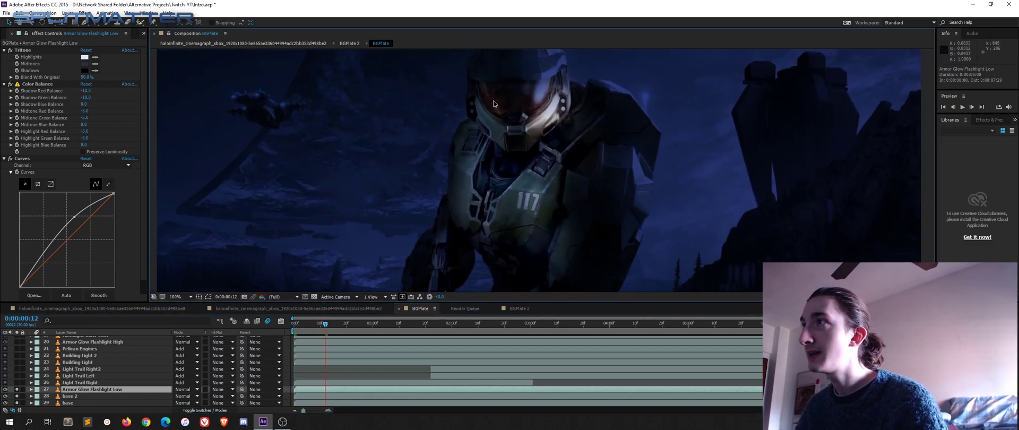
click(74, 383)
scroll(465, 117, down, 2)
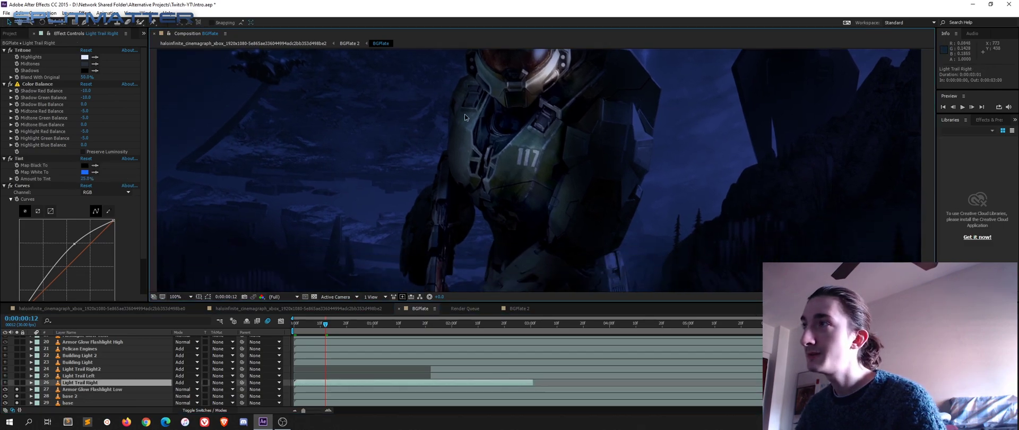
drag(563, 137, 606, 82)
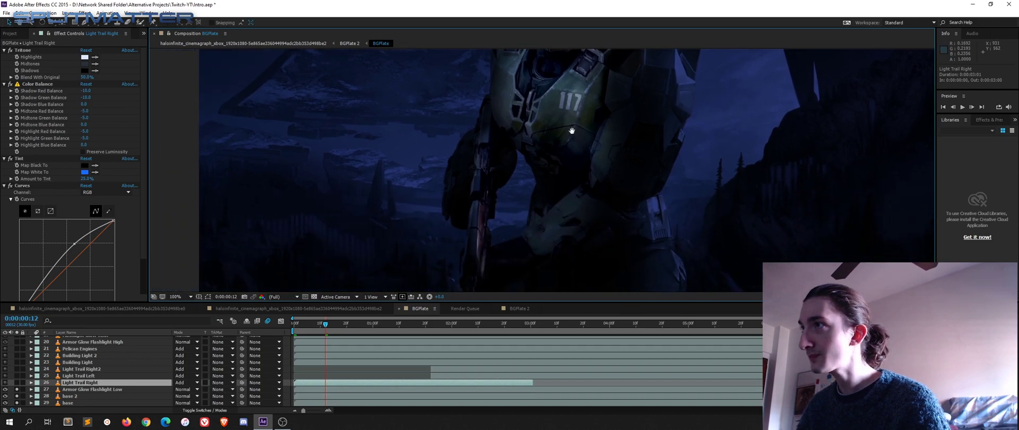
drag(571, 121, 535, 170)
drag(579, 227, 551, 207)
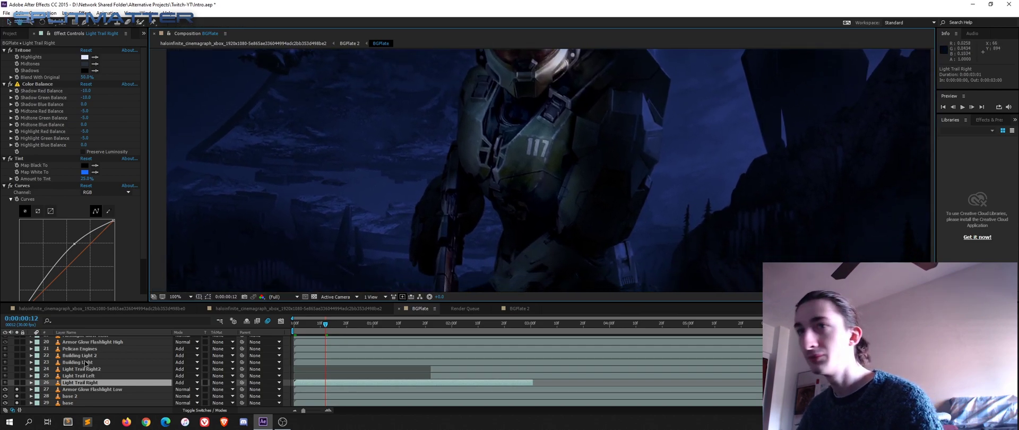
Show the mask outlines of Armor Glow Flashlight Low and examine them around the helmet, shoulder, arm and thigh.
click(64, 392)
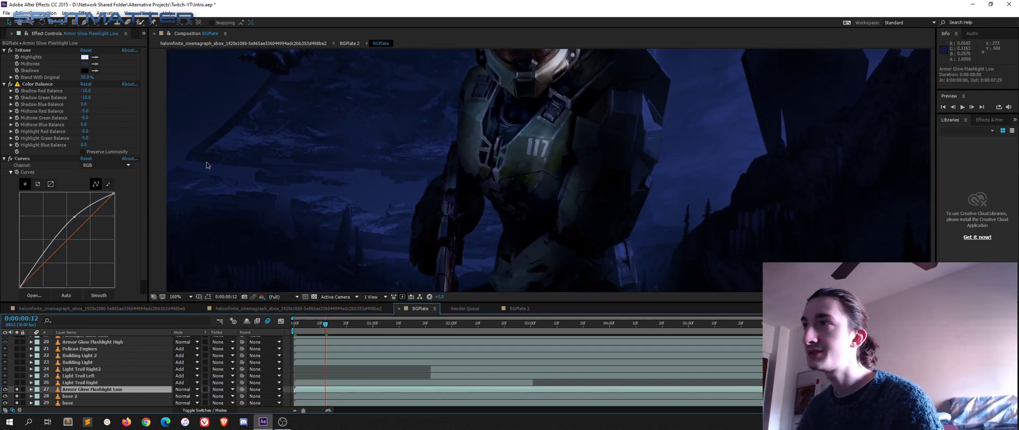
key(ctrl+shift+h)
drag(610, 102, 625, 136)
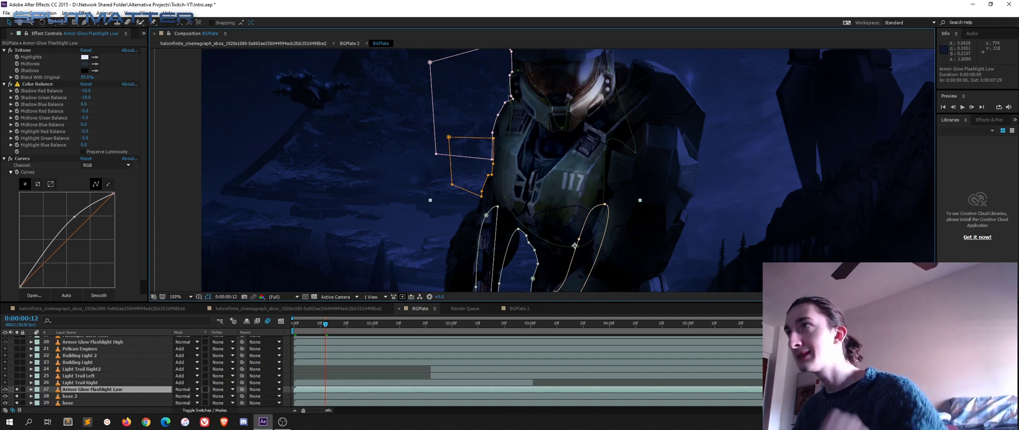
click(627, 145)
drag(620, 206, 561, 135)
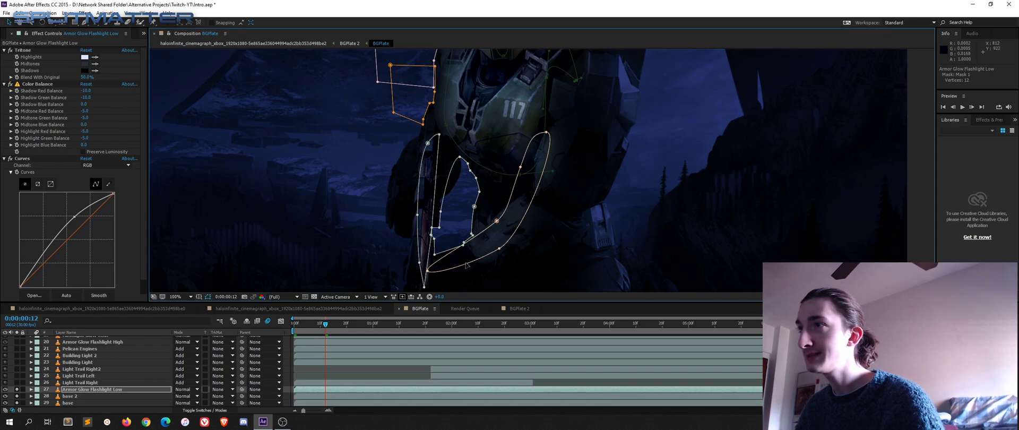
scroll(465, 205, up, 3)
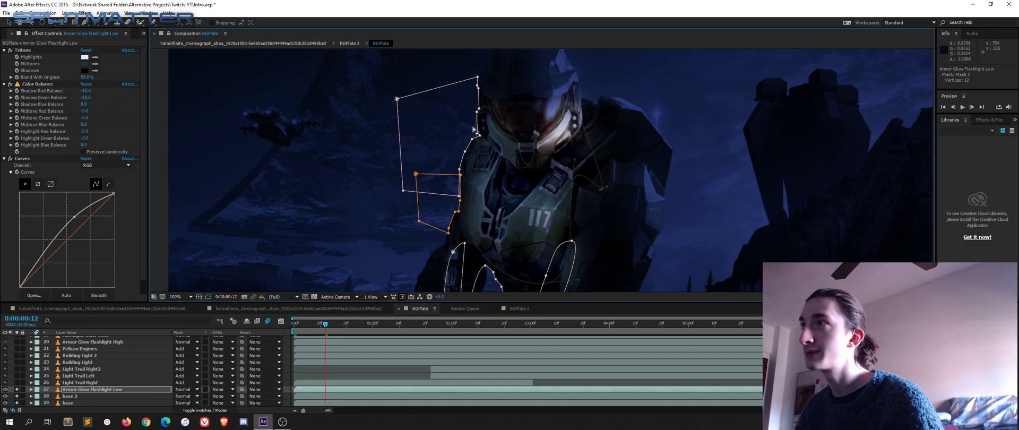
scroll(555, 85, down, 4)
scroll(564, 173, up, 1)
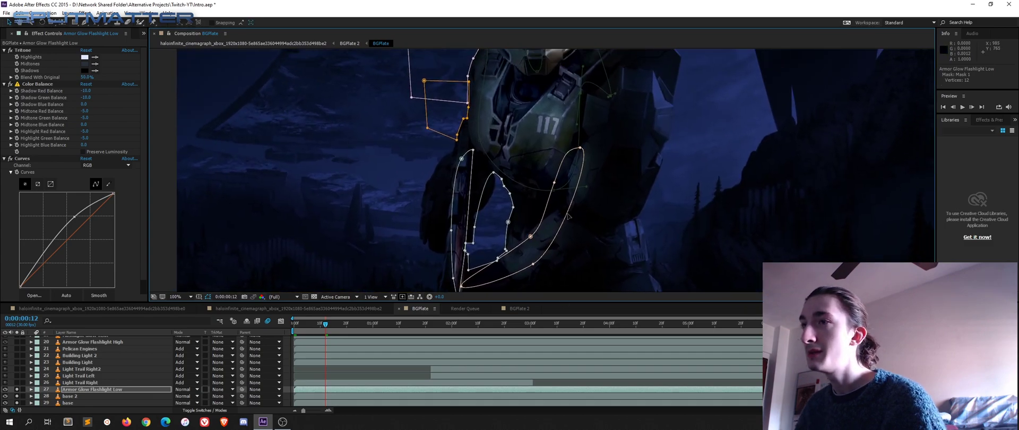
scroll(587, 205, up, 2)
key(Return)
click(112, 386)
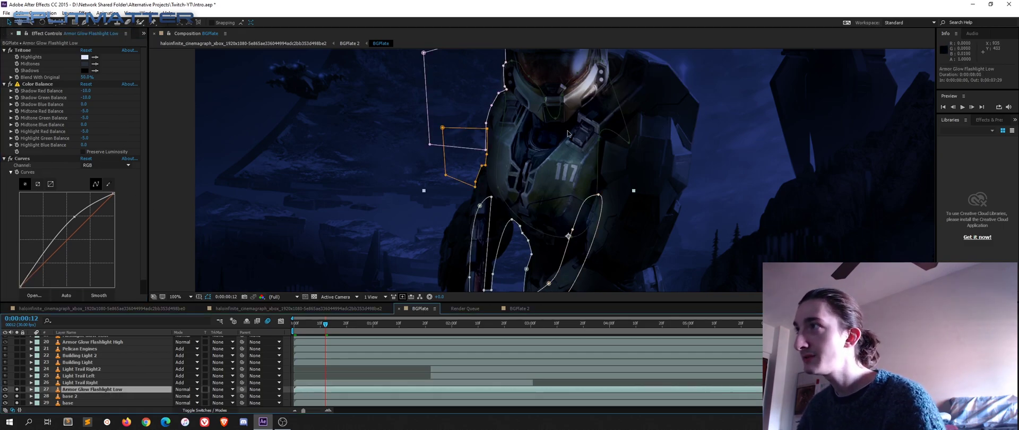
Review the Tritone, Color Balance and Curves effects on Armor Glow Flashlight Low against the lit armour.
scroll(128, 223, down, 1)
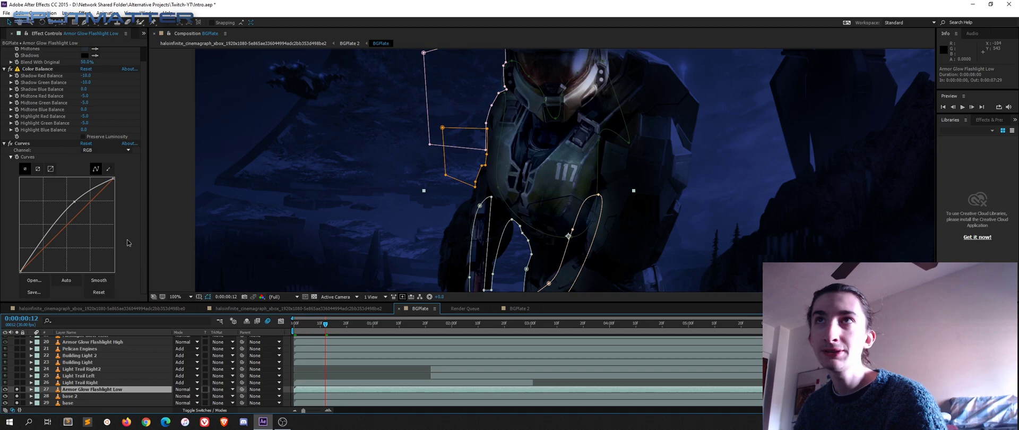
scroll(128, 249, up, 1)
drag(53, 83, 593, 243)
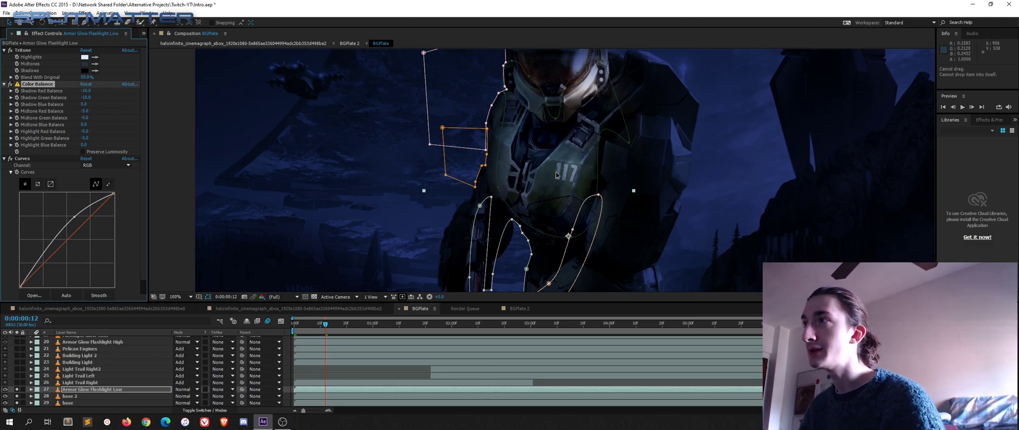
drag(560, 199, 520, 203)
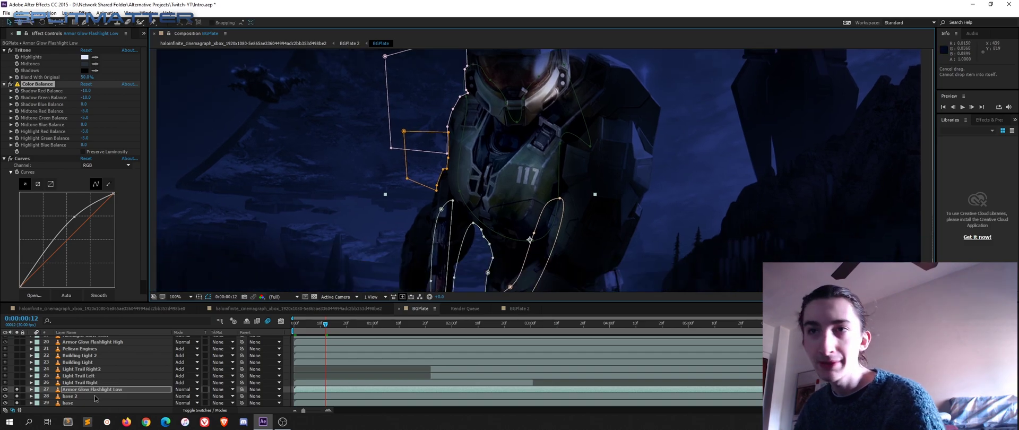
Inspect the Light Trail Right masks beside the shoulder, then solo the Light Trail Right and Light Trail Left layers.
click(98, 384)
drag(516, 157, 461, 212)
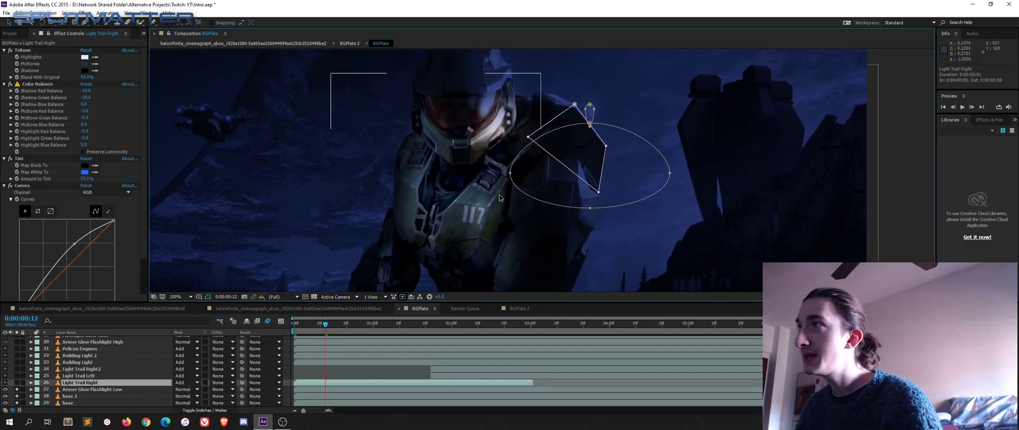
drag(629, 185, 552, 221)
scroll(533, 230, down, 2)
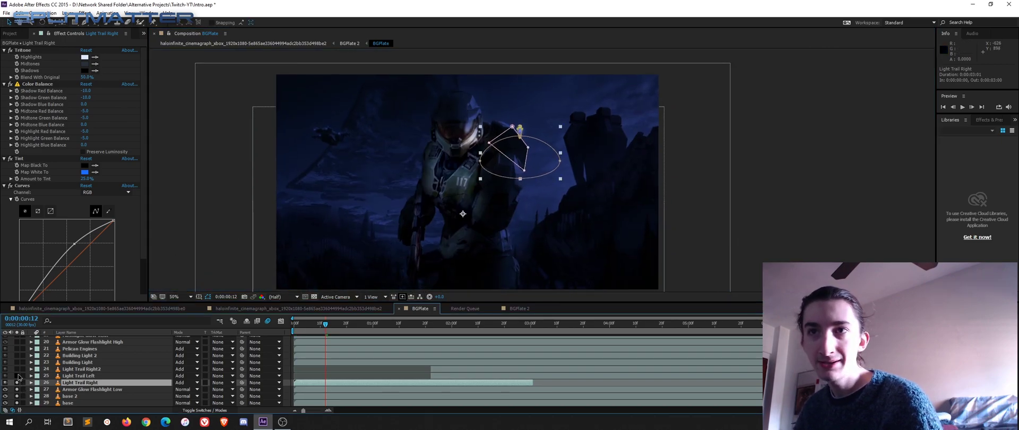
drag(16, 382, 17, 374)
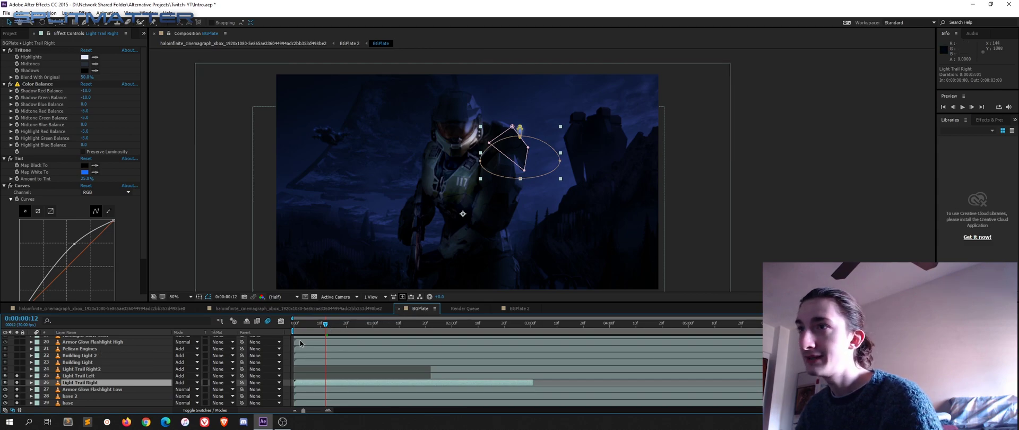
Scrub the timeline to 0:00:02:14 to view the light trails and hide the layer outlines.
click(327, 326)
drag(327, 327, 489, 323)
key(ctrl+shift+h)
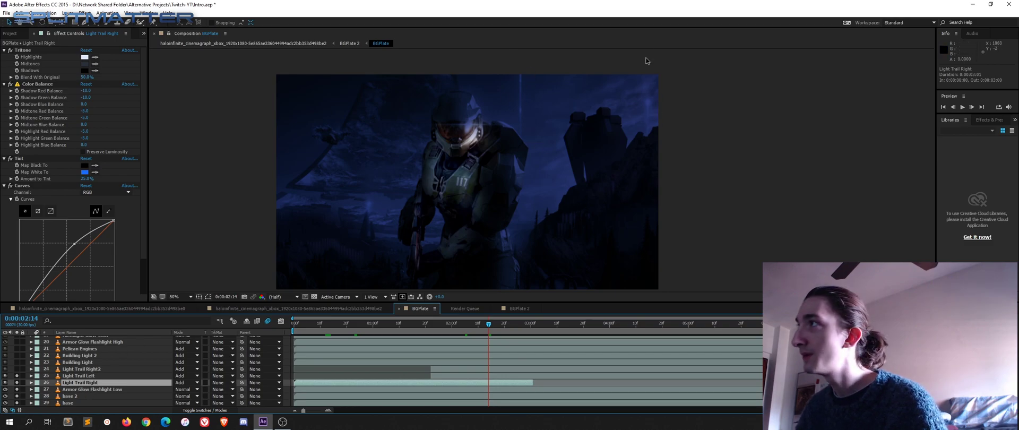
Solo the Light Trail Right2 layer as well and preview the light trails in the sky.
drag(16, 376, 17, 369)
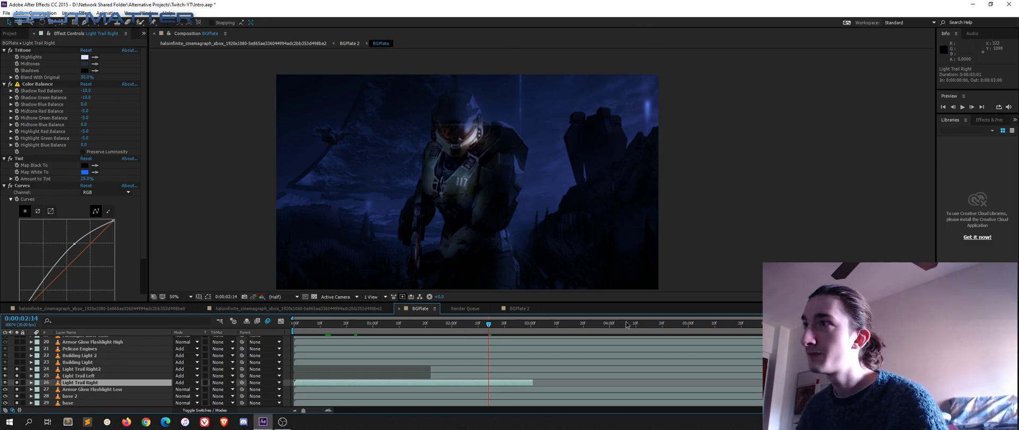
key(space)
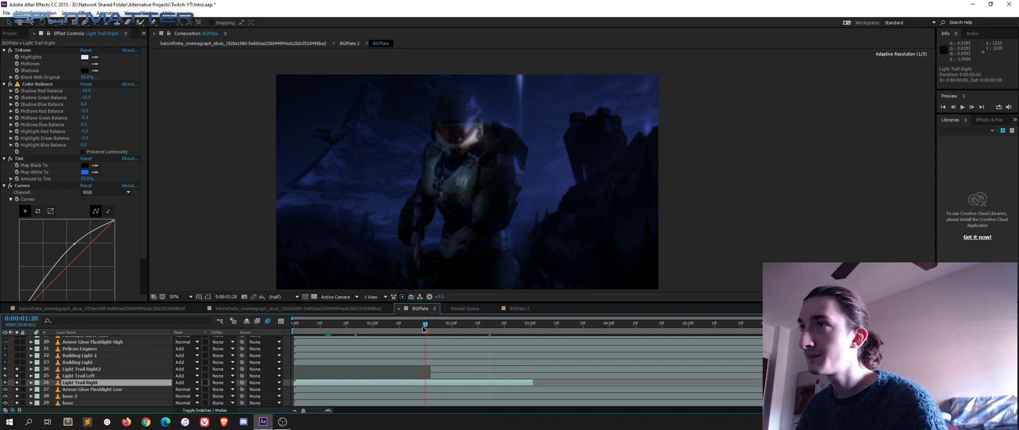
key(space)
Solo the Building Light layer along with the light trails at 0:00:03:15.
scroll(119, 377, up, 1)
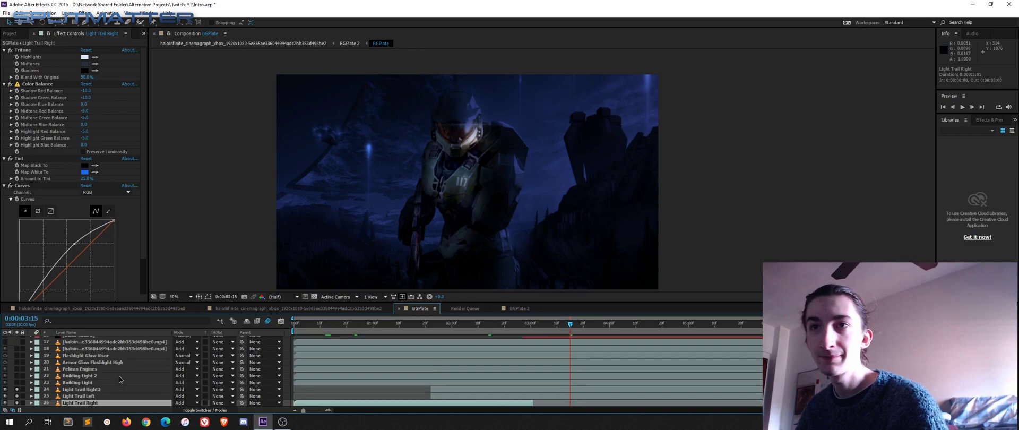
click(85, 382)
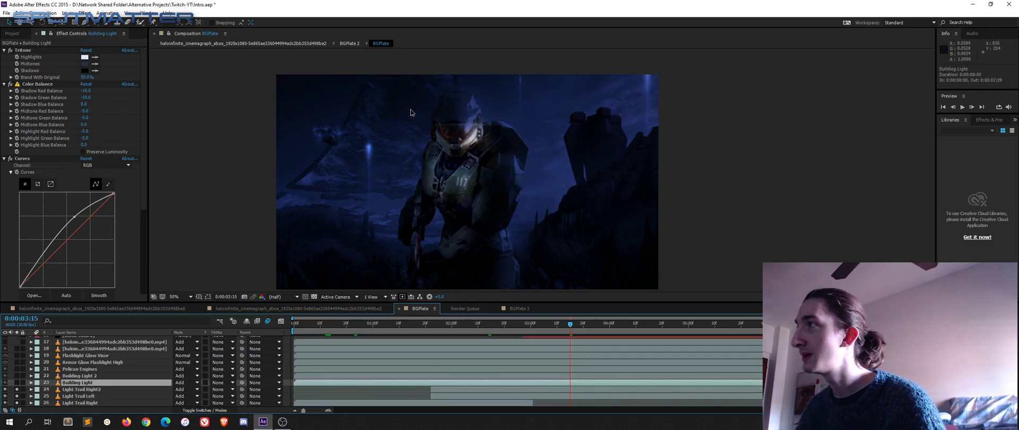
click(16, 382)
scroll(537, 175, up, 2)
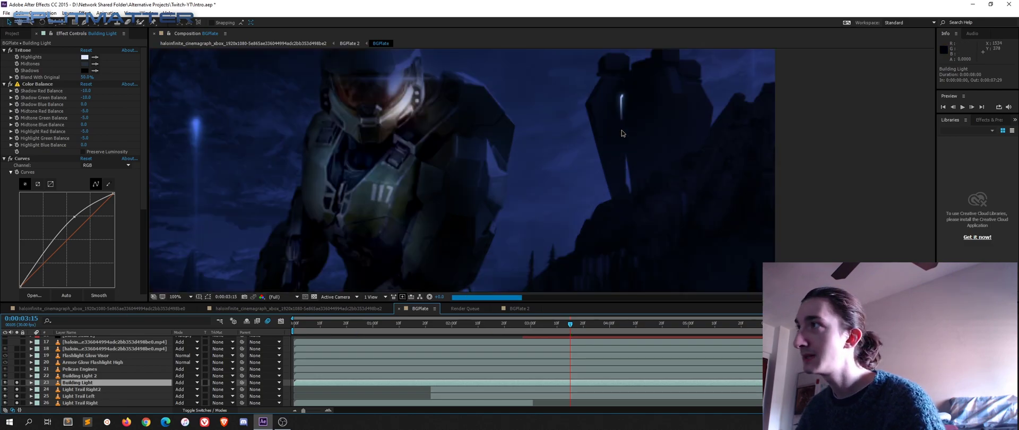
Examine the glowing Building Light streak on the dark tower and its surroundings up close.
drag(652, 101, 484, 178)
scroll(484, 178, up, 1)
drag(422, 214, 544, 147)
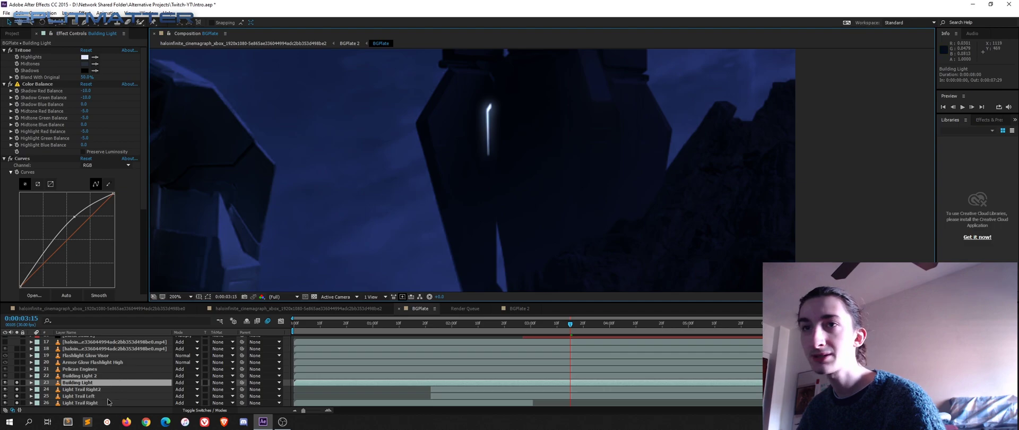
scroll(104, 404, down, 1)
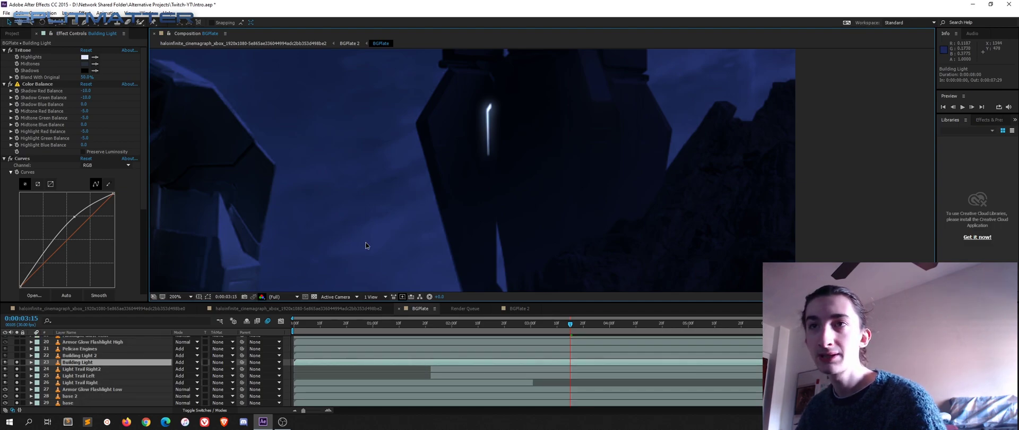
drag(469, 195, 703, 206)
scroll(703, 205, down, 1)
drag(524, 227, 358, 270)
scroll(358, 270, up, 1)
drag(444, 219, 508, 120)
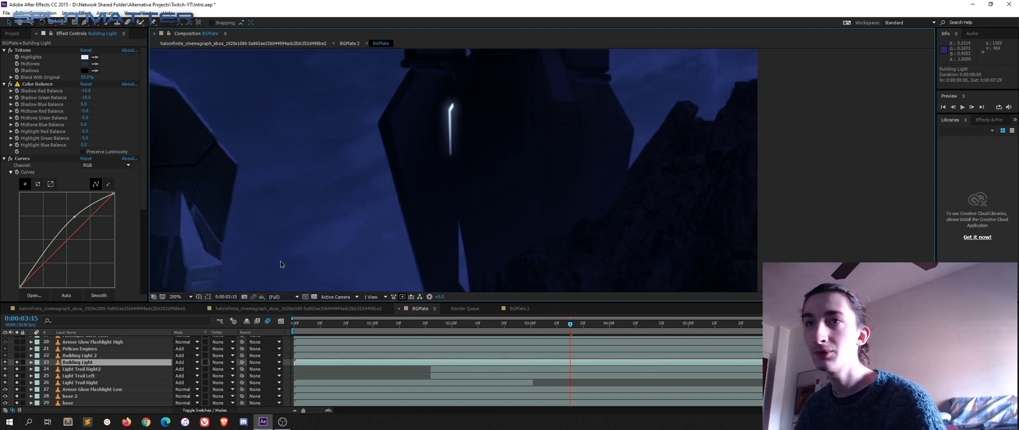
Open the original Halo Infinite MP4 footage on its own, examine the tower's light streak up close, and close the footage view.
click(12, 34)
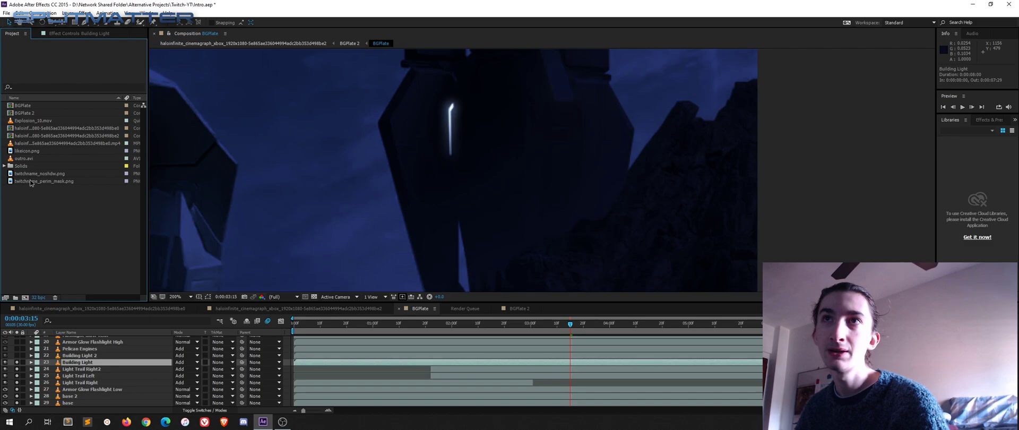
right_click(45, 210)
click(45, 226)
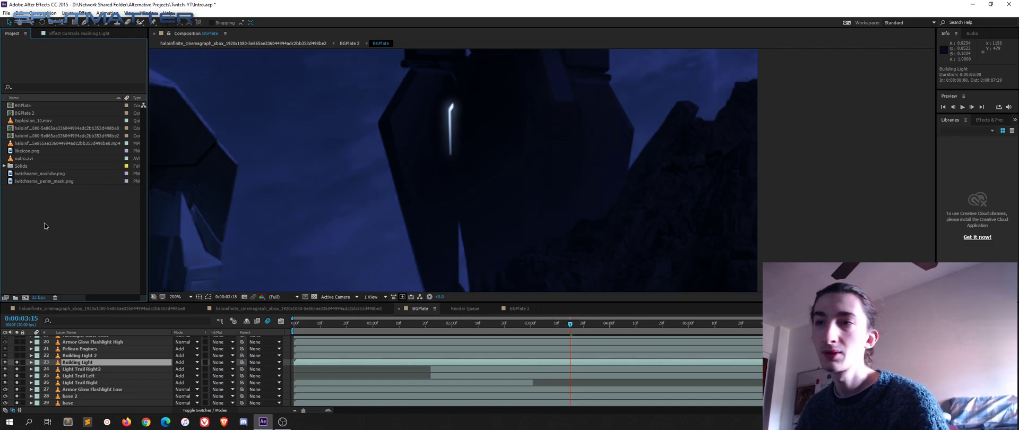
double_click(26, 143)
scroll(593, 193, down, 2)
drag(567, 183, 530, 210)
scroll(612, 121, up, 1)
drag(631, 97, 479, 181)
scroll(479, 180, up, 4)
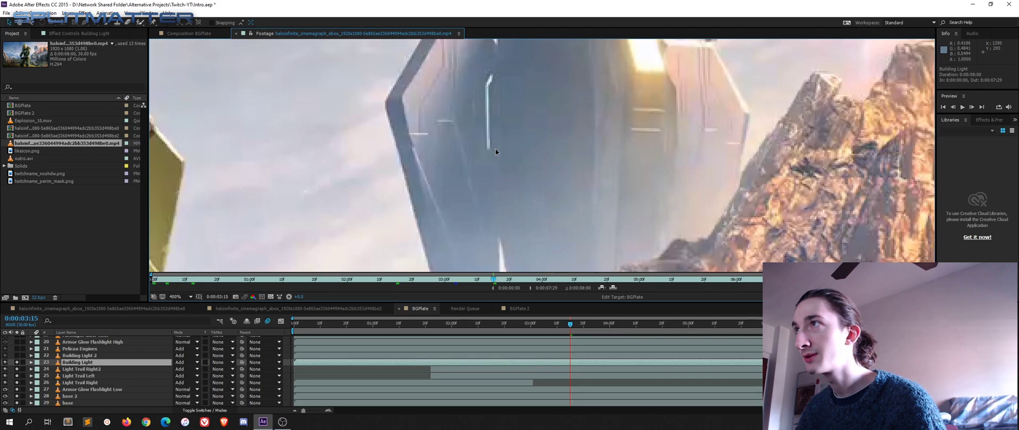
scroll(488, 87, down, 4)
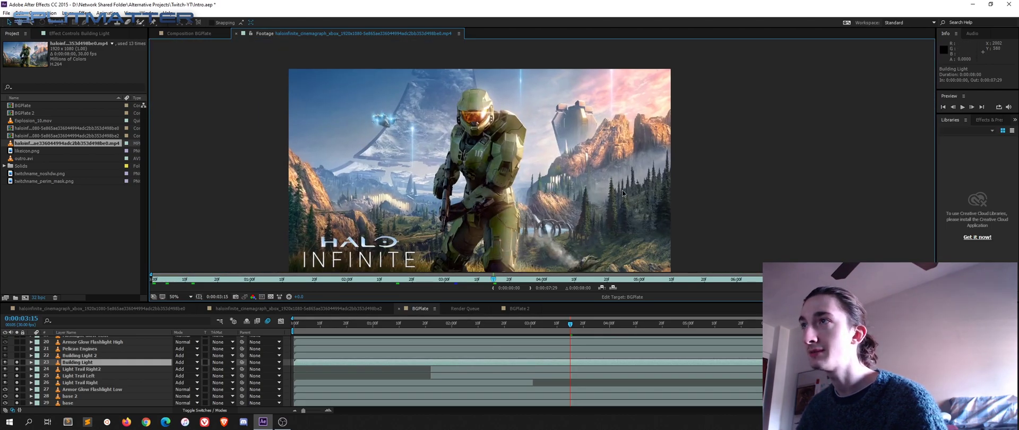
click(235, 32)
Solo the Building Light 2 layer as well and preview the tower lights from 0:00:03:02.
scroll(718, 48, down, 2)
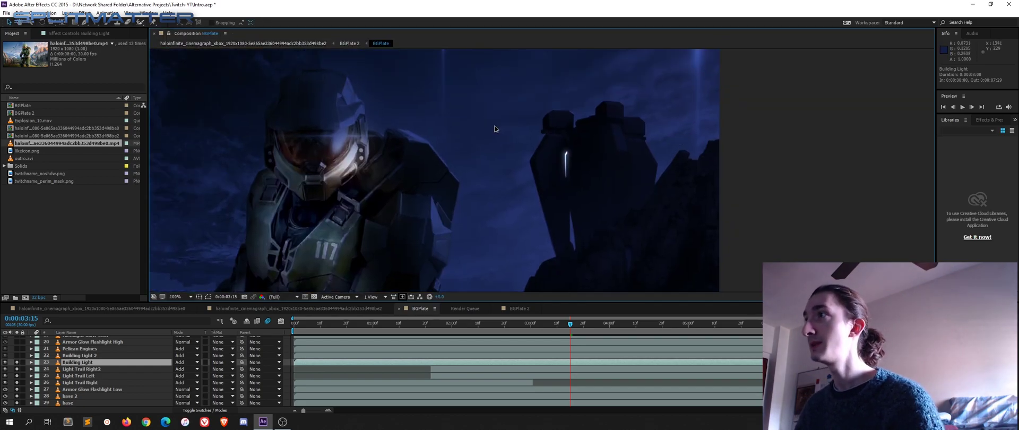
mouse_move(520, 170)
mouse_down()
mouse_move(644, 229)
mouse_move(718, 157)
mouse_move(507, 170)
mouse_up()
scroll(583, 186, down, 1)
click(77, 355)
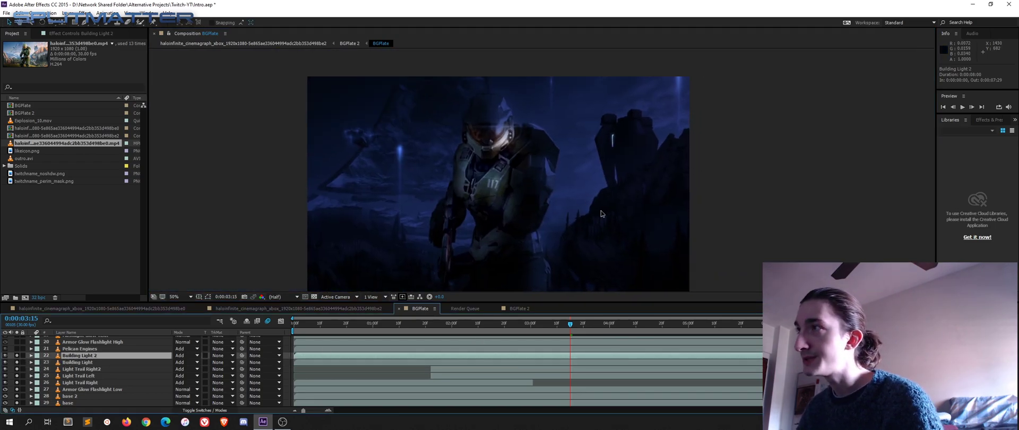
scroll(648, 138, up, 1)
drag(649, 135, 445, 139)
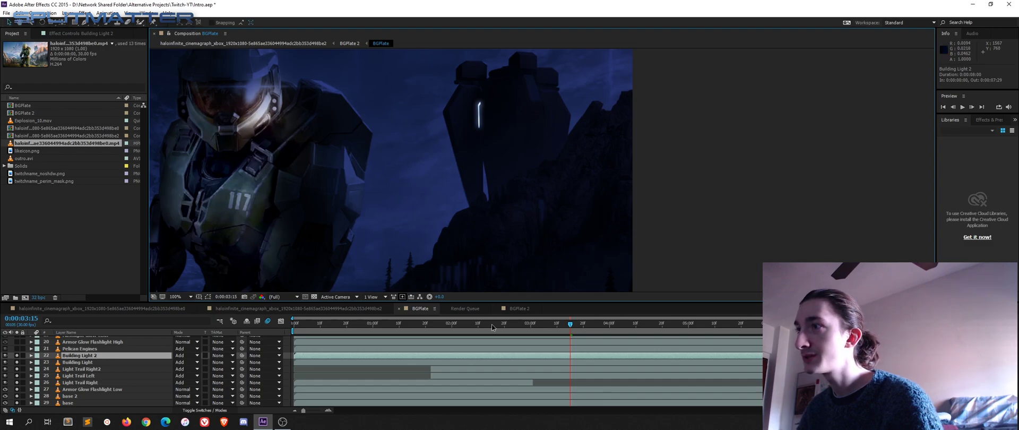
click(536, 322)
key(space)
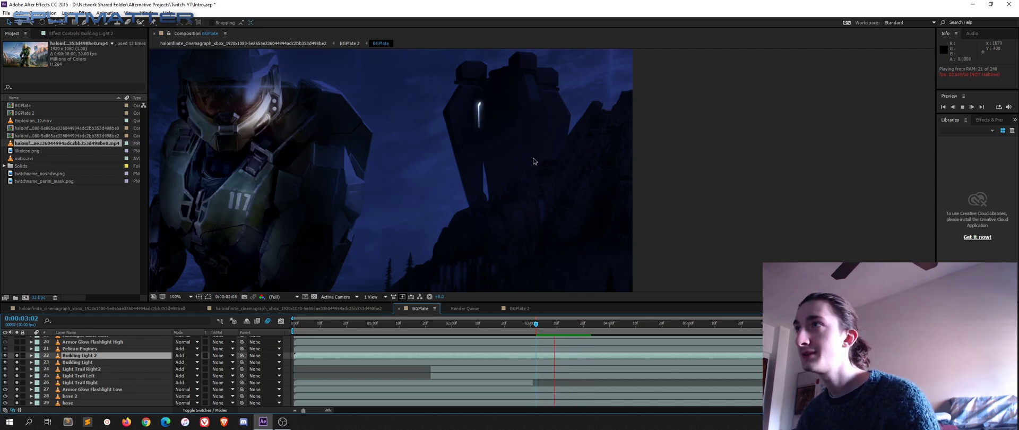
click(540, 325)
drag(540, 329, 536, 329)
drag(502, 188, 694, 202)
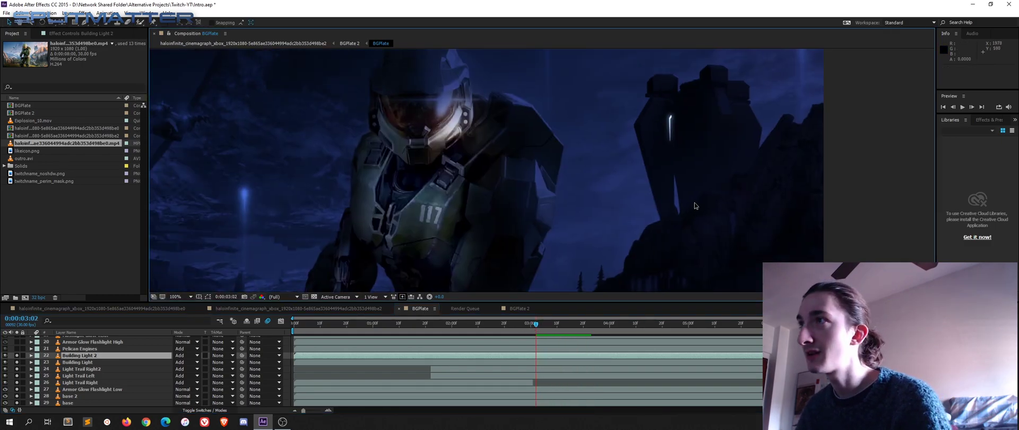
scroll(693, 203, down, 1)
drag(569, 131, 577, 111)
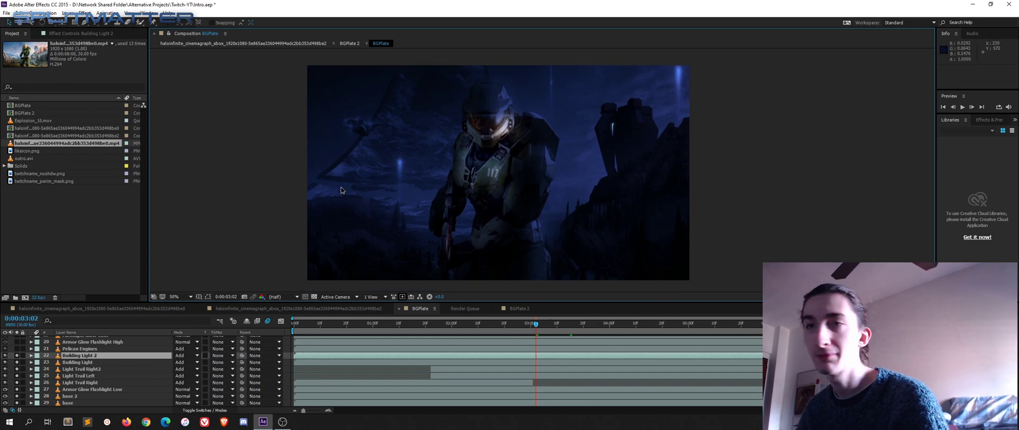
Solo the Pelican Engines layer too and view the blue engine glow up close.
scroll(88, 375, up, 1)
key(ctrl+Up)
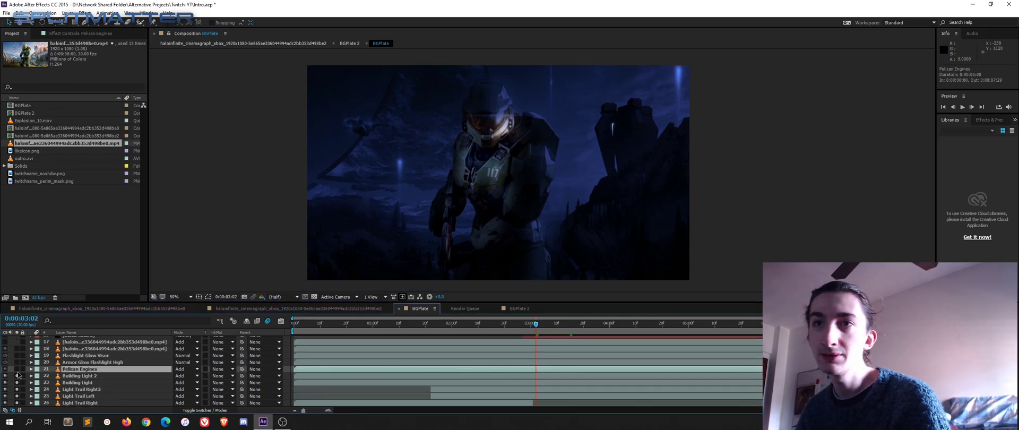
click(16, 368)
scroll(351, 164, up, 2)
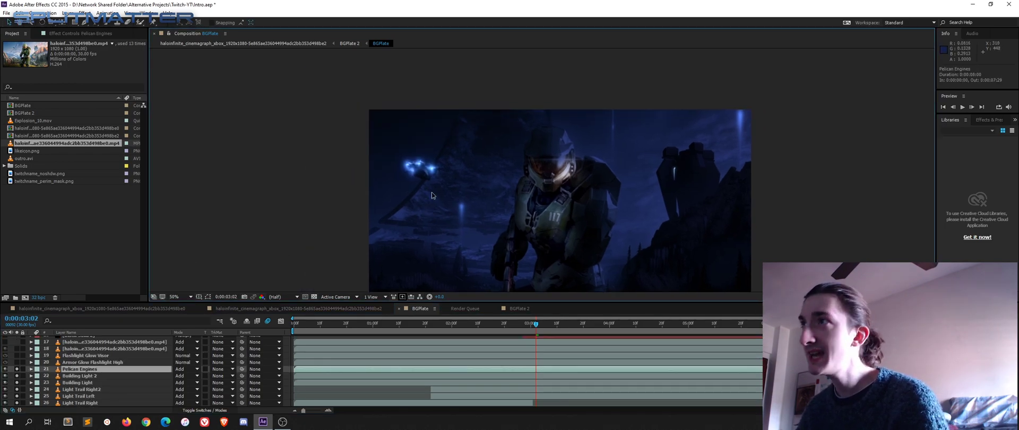
drag(420, 172, 287, 78)
scroll(419, 181, down, 1)
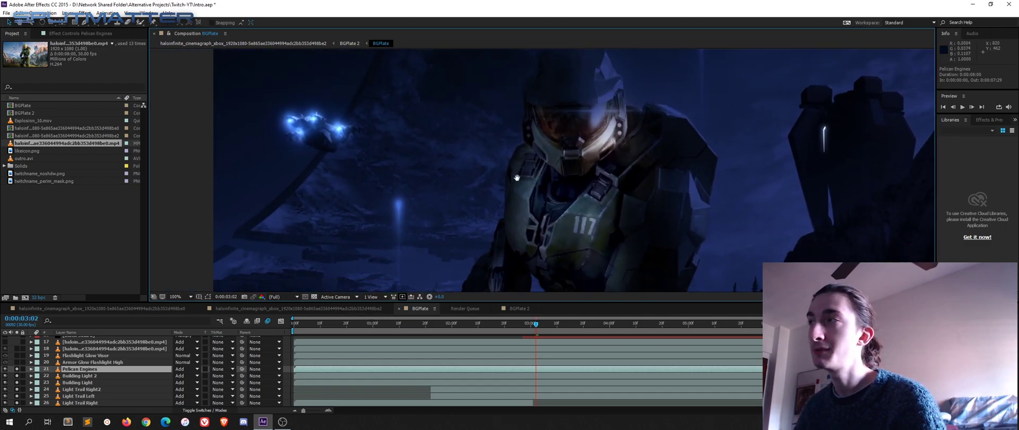
scroll(419, 141, down, 1)
Solo the Armor Glow Flashlight High layer and show its mask outlines around the armour.
click(85, 362)
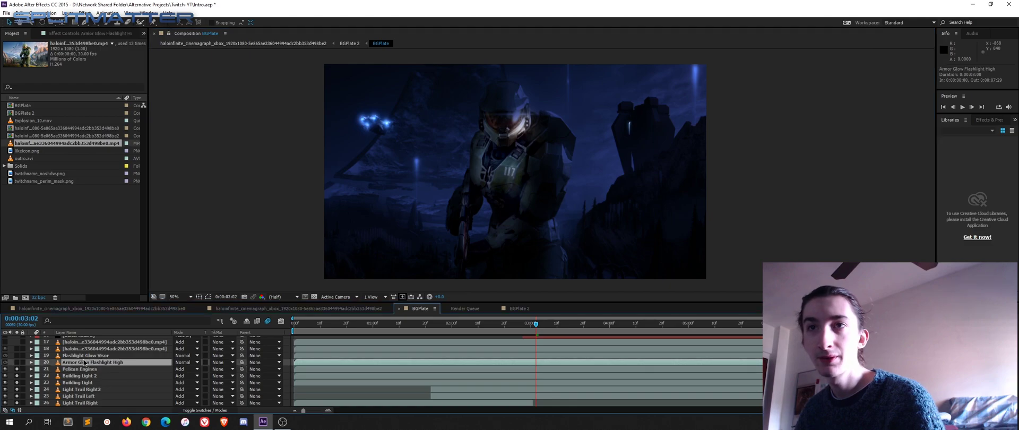
click(16, 362)
scroll(292, 228, up, 2)
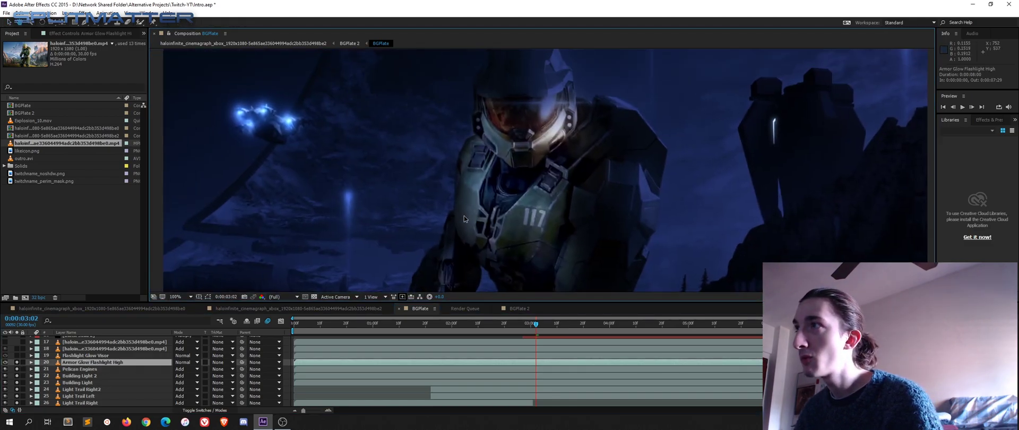
key(ctrl+shift+h)
mouse_move(535, 190)
mouse_down()
mouse_move(550, 143)
mouse_move(553, 183)
mouse_up()
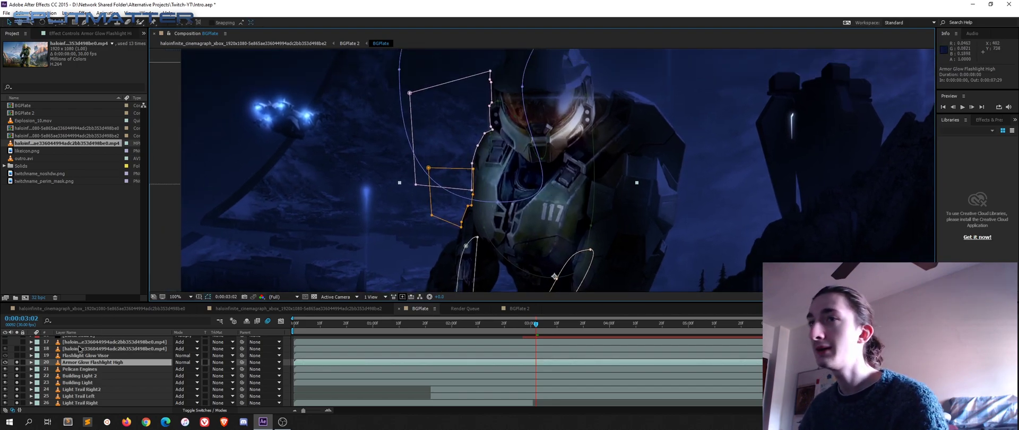
Compare the masks of Armor Glow Flashlight Low and High, show the High layer's effect settings, and hide the outlines.
scroll(113, 389, down, 1)
click(113, 387)
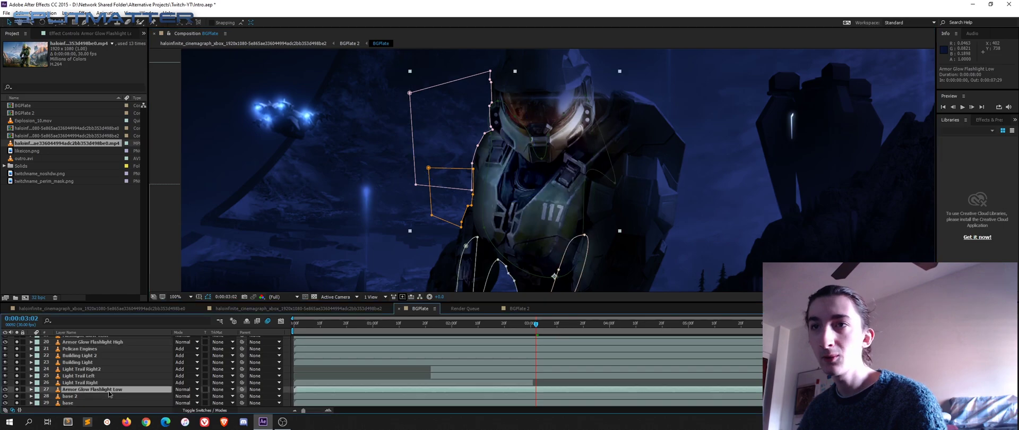
click(117, 343)
click(76, 34)
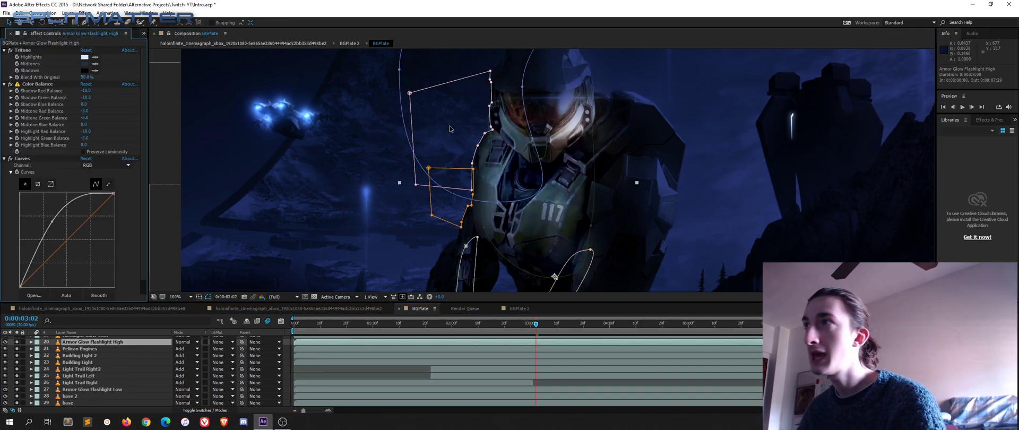
drag(513, 183, 511, 181)
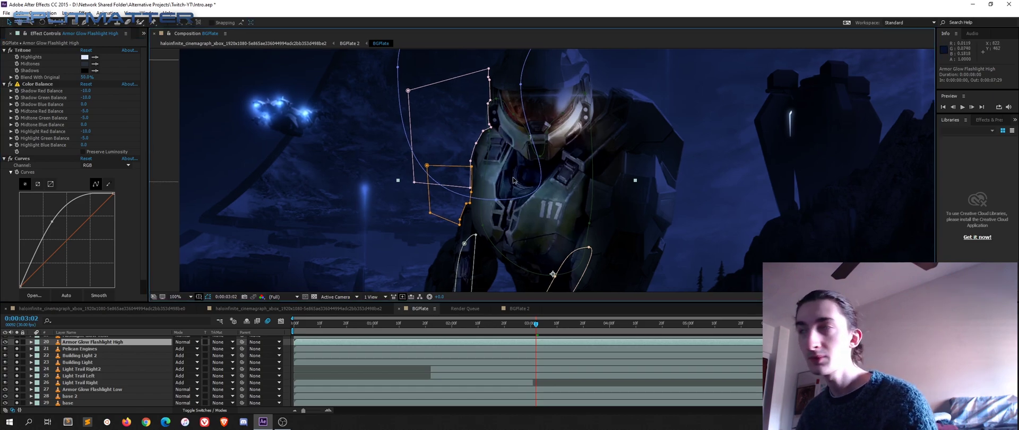
key(ctrl+shift+h)
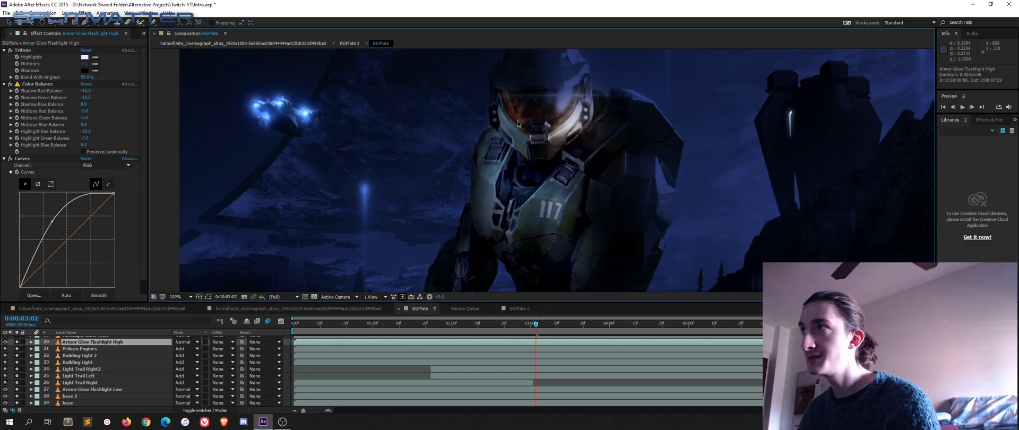
Solo the Flashlight Glow Visor layer and inspect the glow on the helmet visor up close.
scroll(497, 157, down, 2)
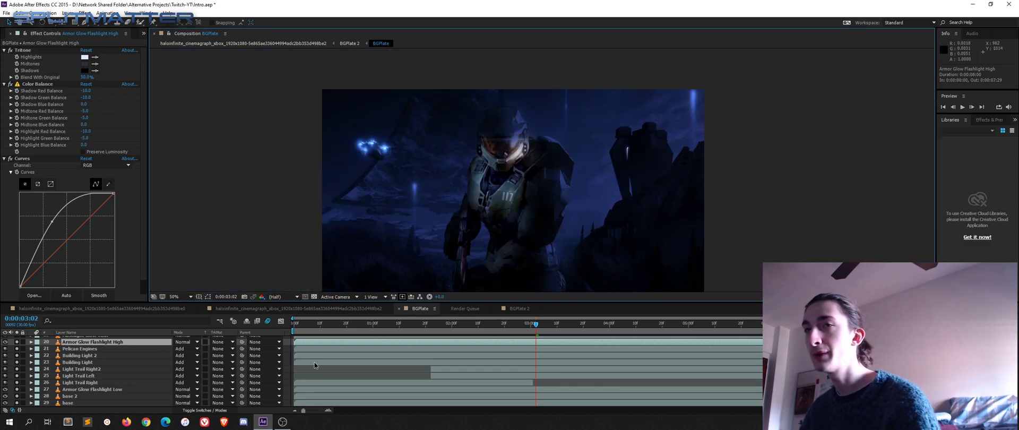
scroll(108, 383, up, 1)
click(86, 356)
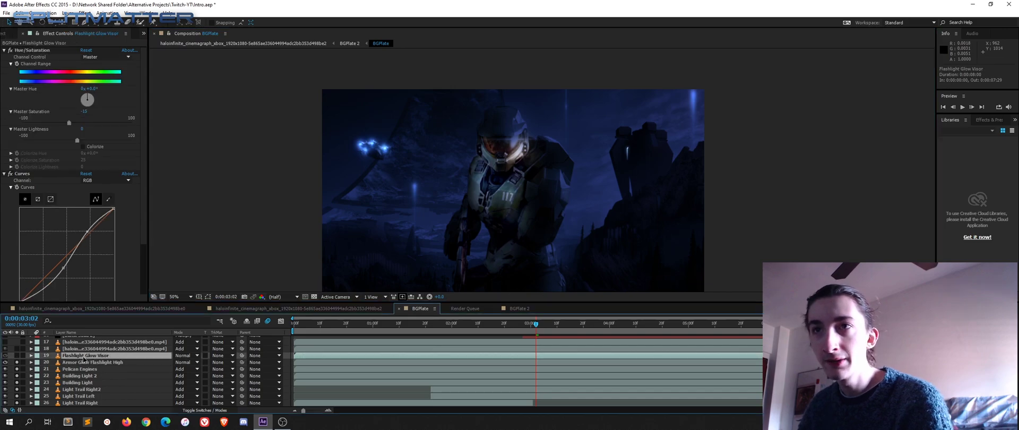
click(17, 355)
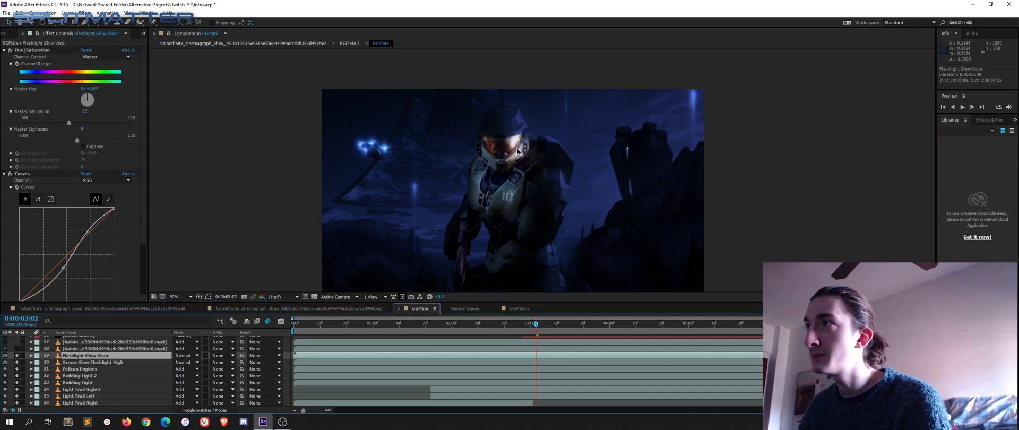
scroll(520, 149, up, 2)
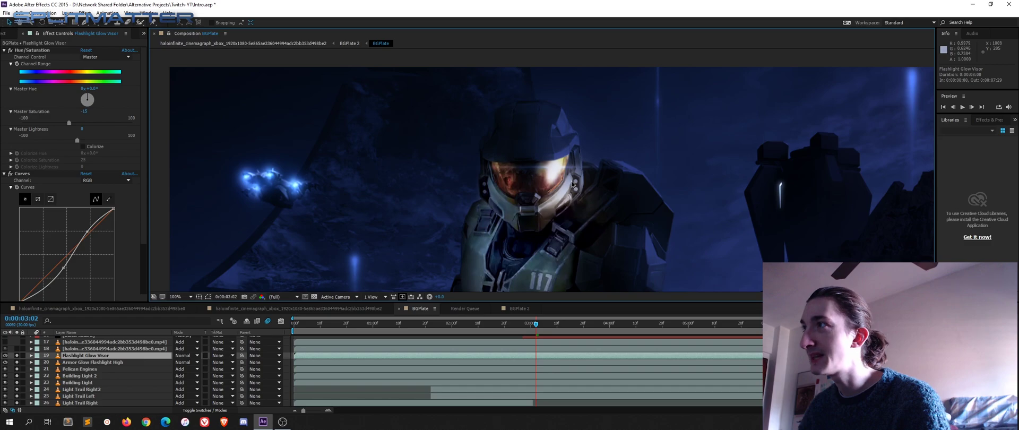
scroll(541, 179, up, 1)
drag(539, 179, 544, 143)
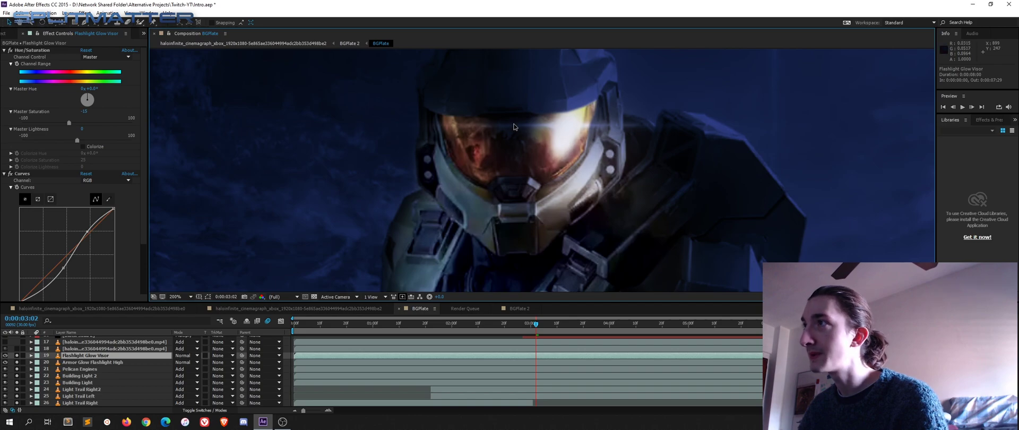
scroll(514, 126, down, 2)
drag(526, 196, 559, 204)
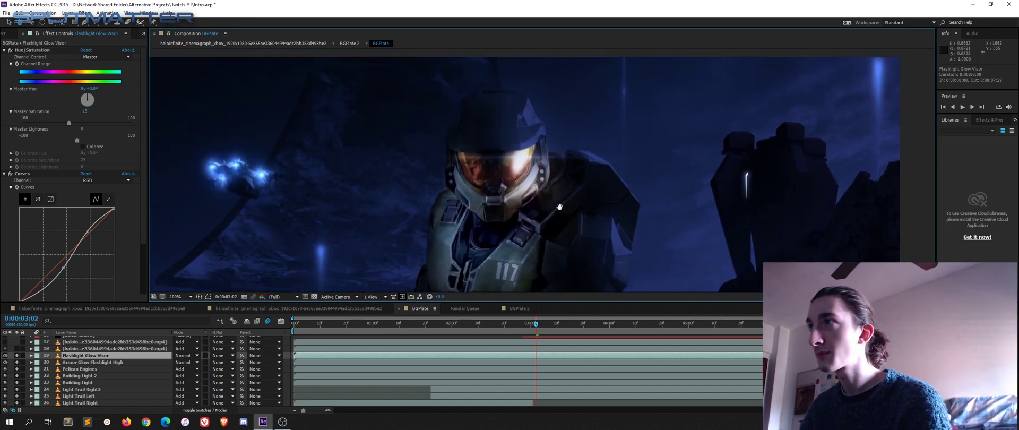
scroll(559, 203, down, 2)
Solo the Halo Infinite footage layer 18 with its Tint and Glow effects and preview from 0:00:01:29.
scroll(80, 371, up, 1)
click(80, 368)
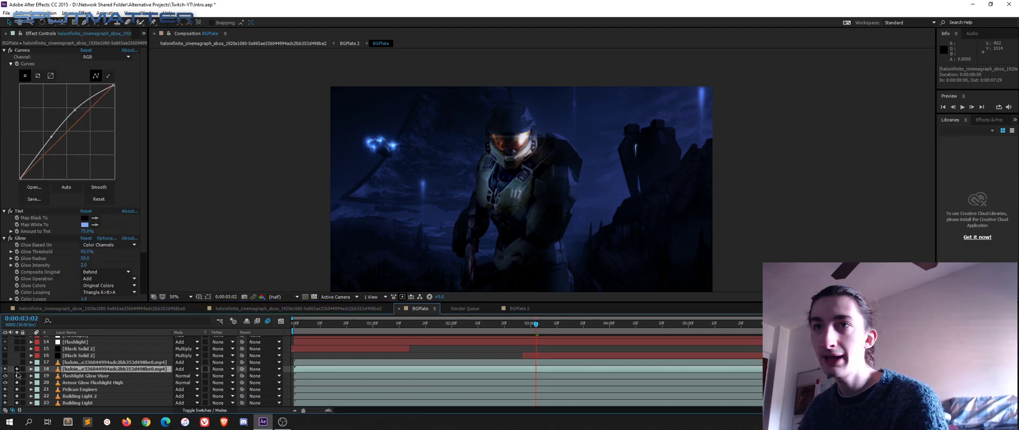
drag(470, 325, 450, 330)
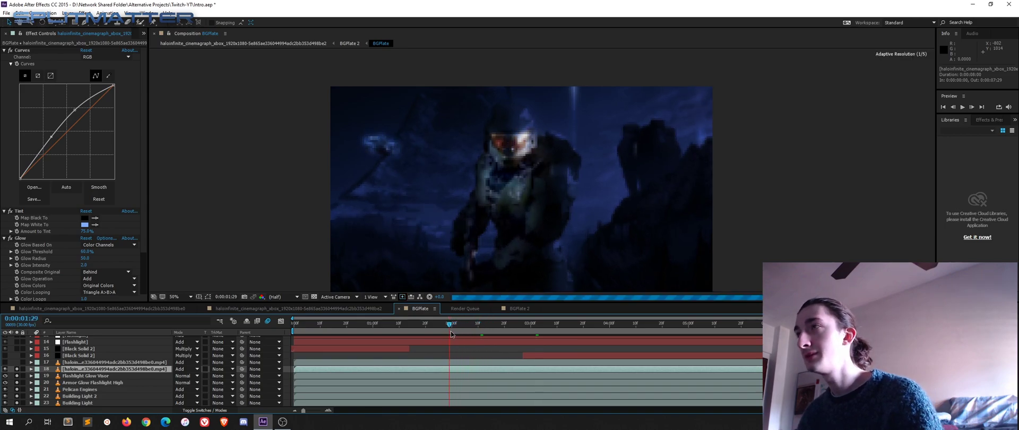
key(space)
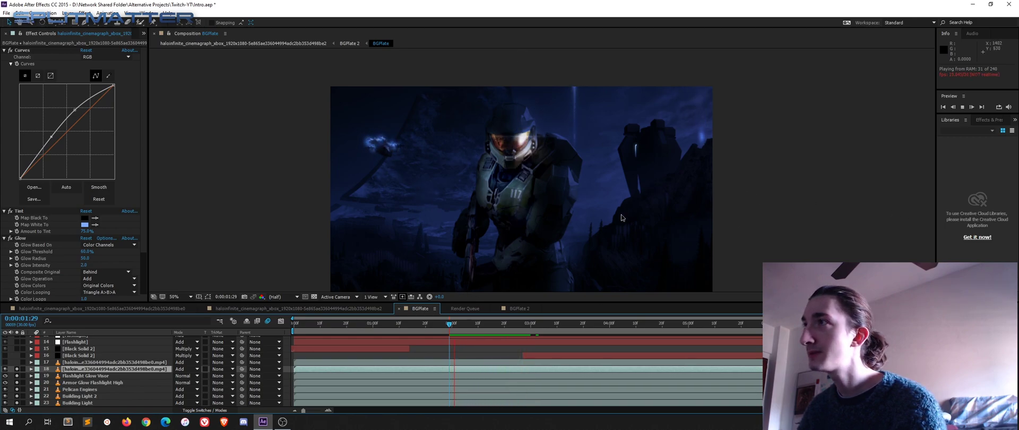
key(space)
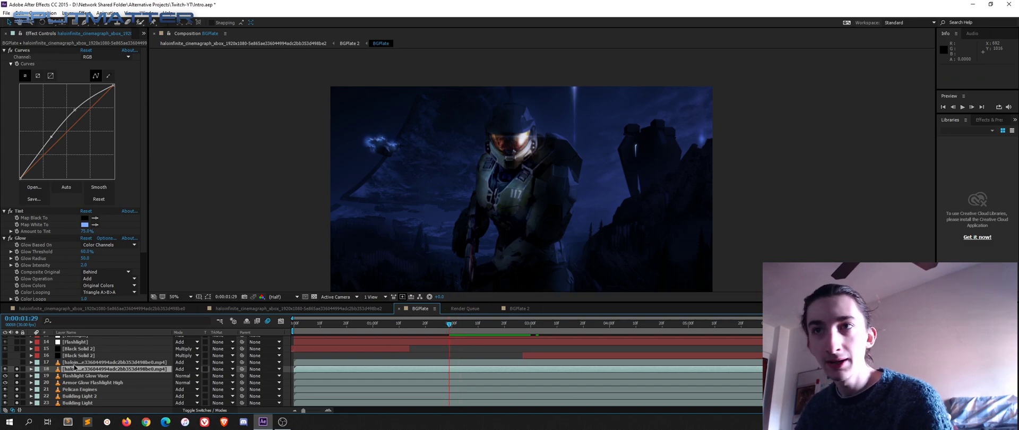
Select footage layer 17 and the Black Solid 2 layer 15 in turn to check their effects.
click(75, 363)
scroll(75, 366, up, 1)
click(76, 370)
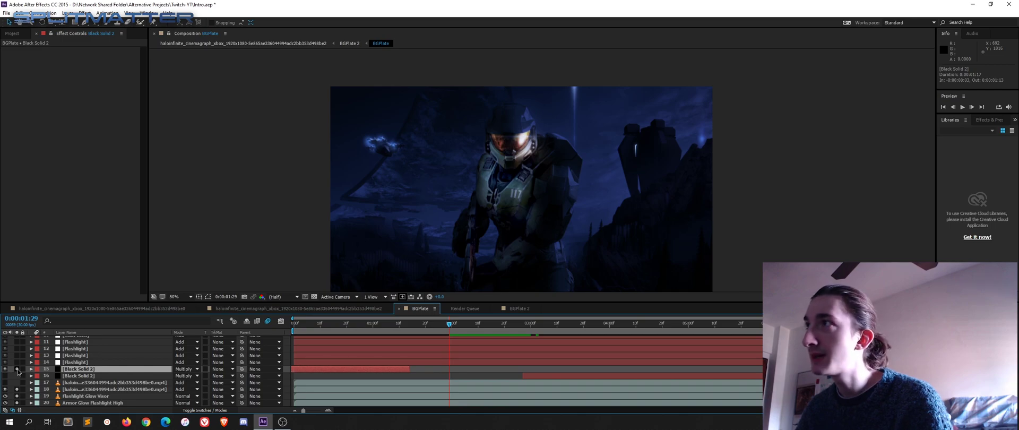
scroll(55, 369, up, 1)
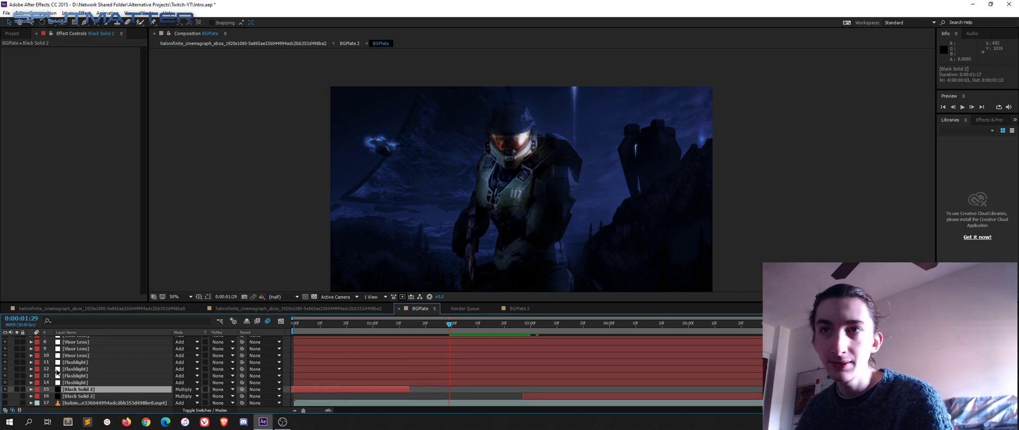
Solo the four Flashlight optical flare layers, 11 to 14, and view the helmet lights up close.
click(81, 383)
shift+click(83, 362)
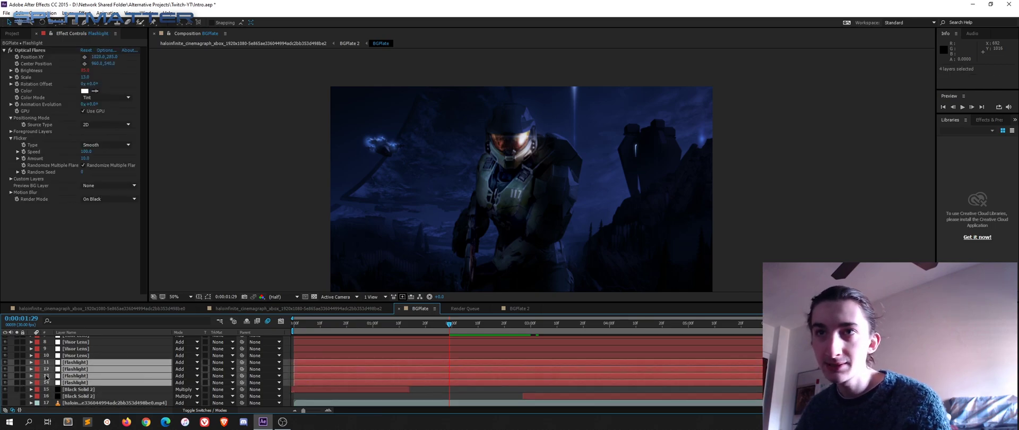
click(18, 364)
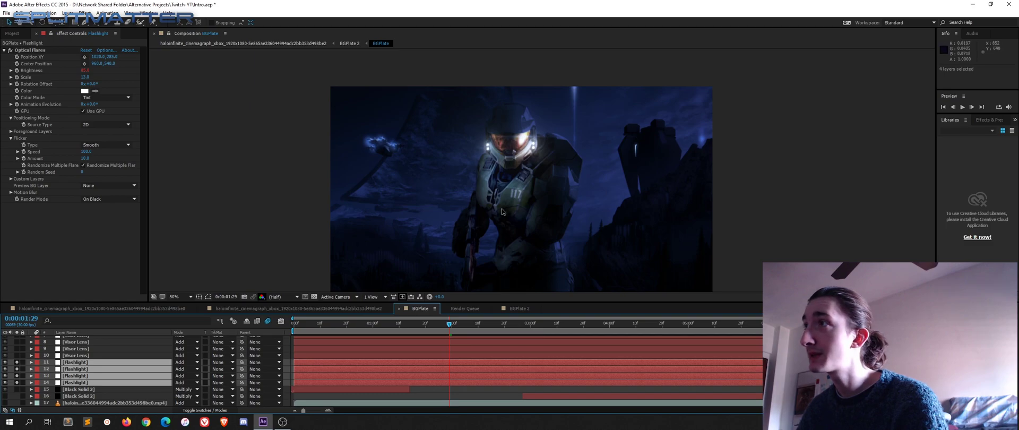
key(period)
scroll(558, 143, up, 1)
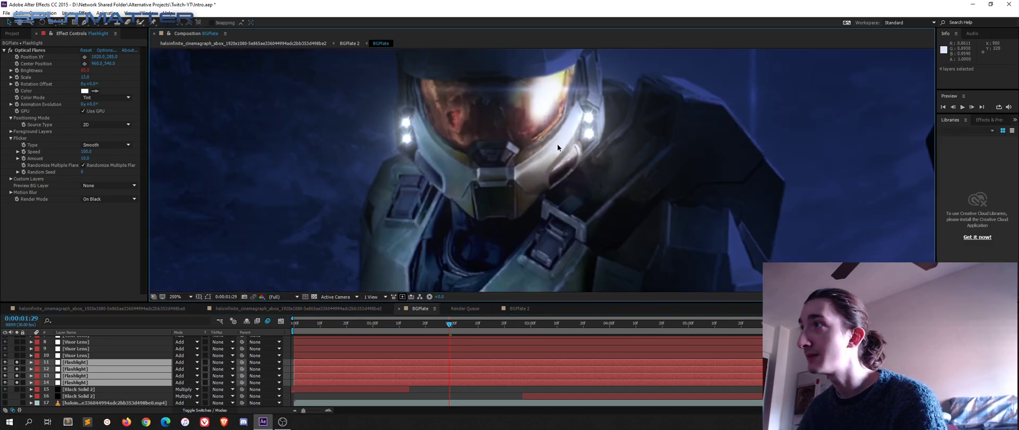
Solo the four Visor Lens layers, 7 to 10, and inspect their flares on the helmet visor up close.
drag(557, 145, 577, 193)
scroll(416, 189, down, 1)
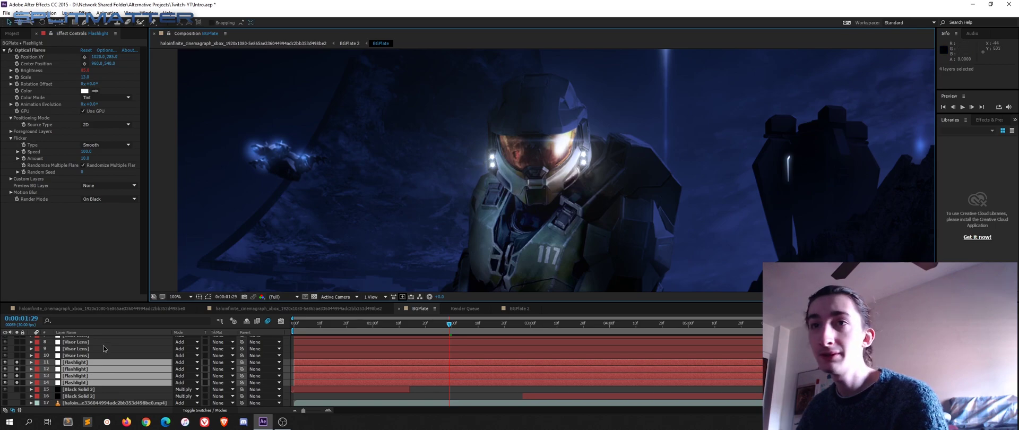
scroll(95, 362, up, 1)
click(78, 375)
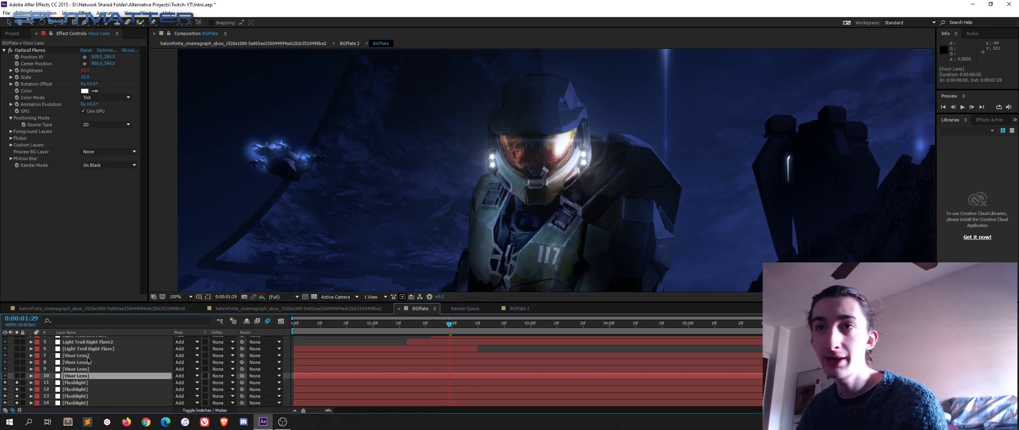
shift+click(87, 356)
click(17, 356)
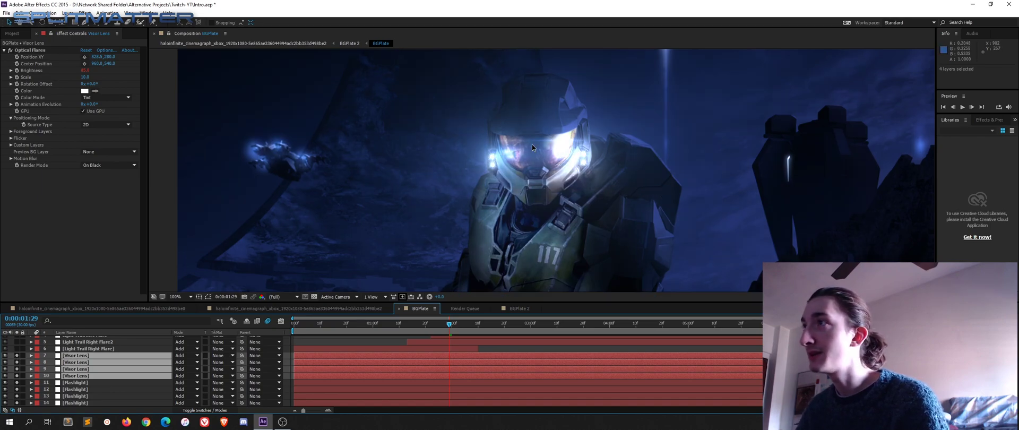
scroll(542, 141, up, 2)
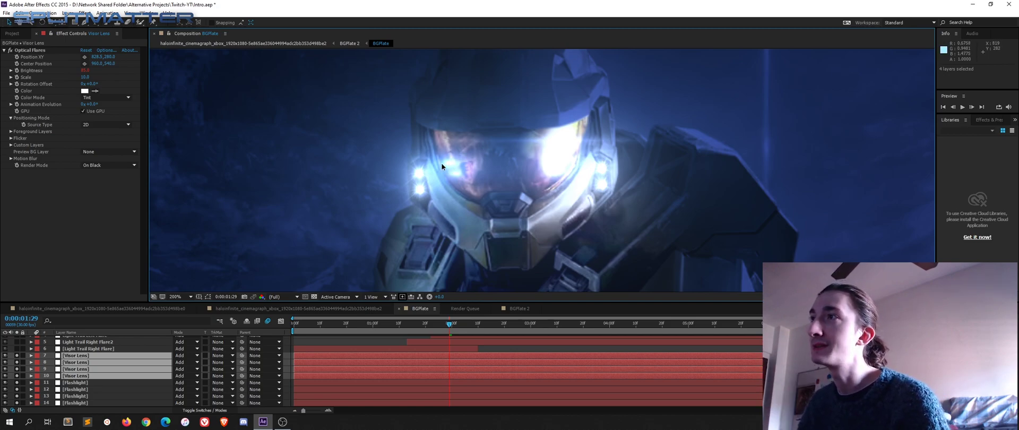
scroll(51, 367, up, 1)
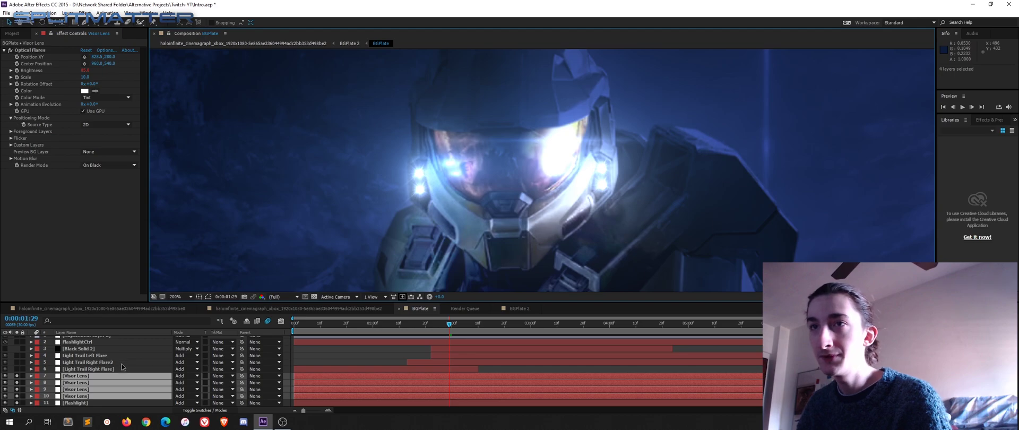
Solo the three Light Trail flare layers, 4 to 6, and preview the full scene at 0:00:02:20.
click(122, 362)
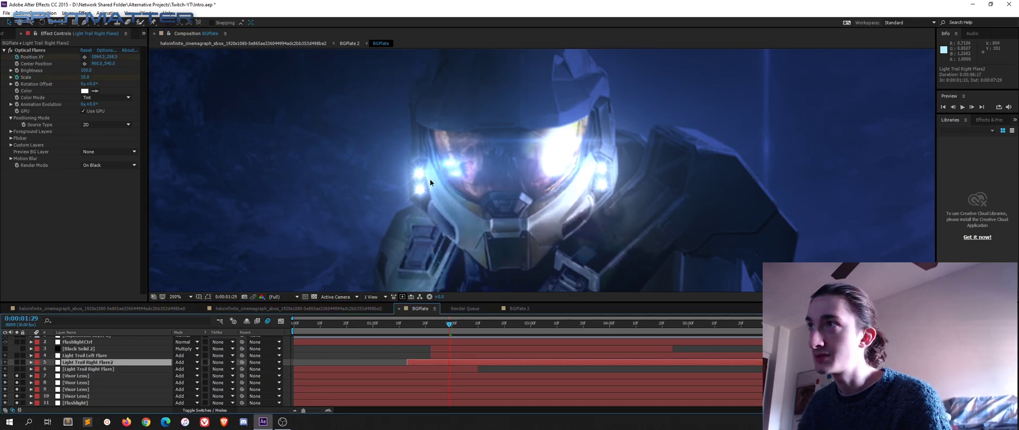
click(92, 370)
scroll(361, 185, down, 4)
drag(417, 140, 380, 134)
scroll(34, 376, up, 1)
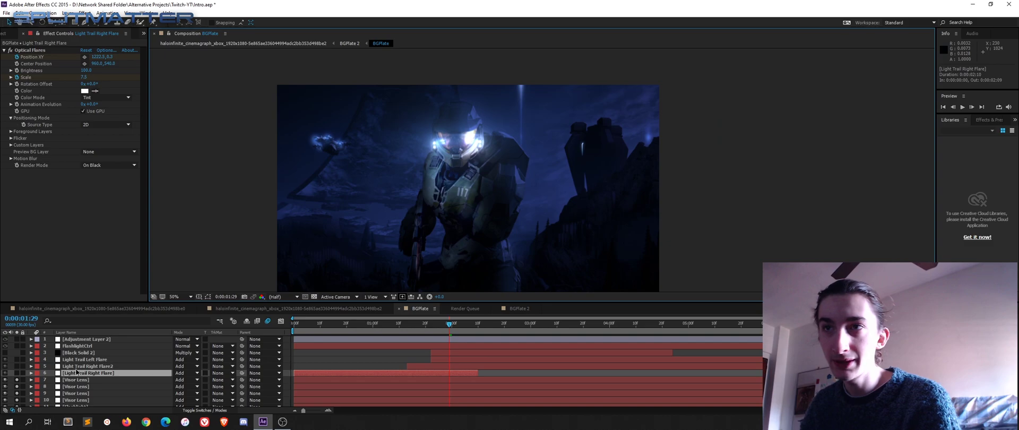
click(76, 369)
click(73, 374)
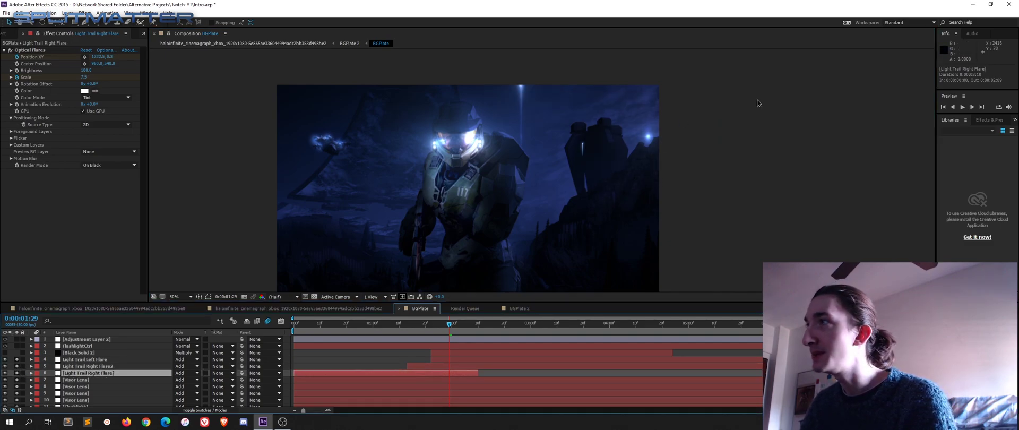
drag(449, 322, 504, 321)
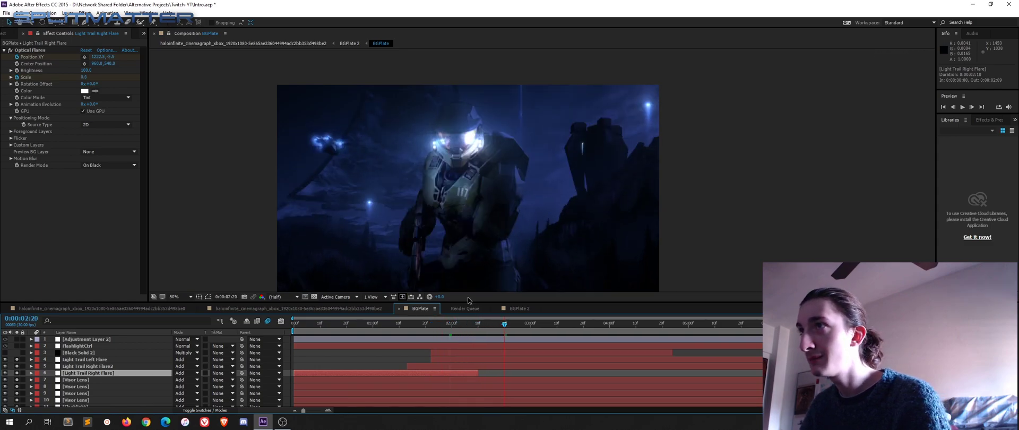
Solo Adjustment Layer 2 with its Curves effect to add it to the previewed scene.
click(91, 352)
click(71, 339)
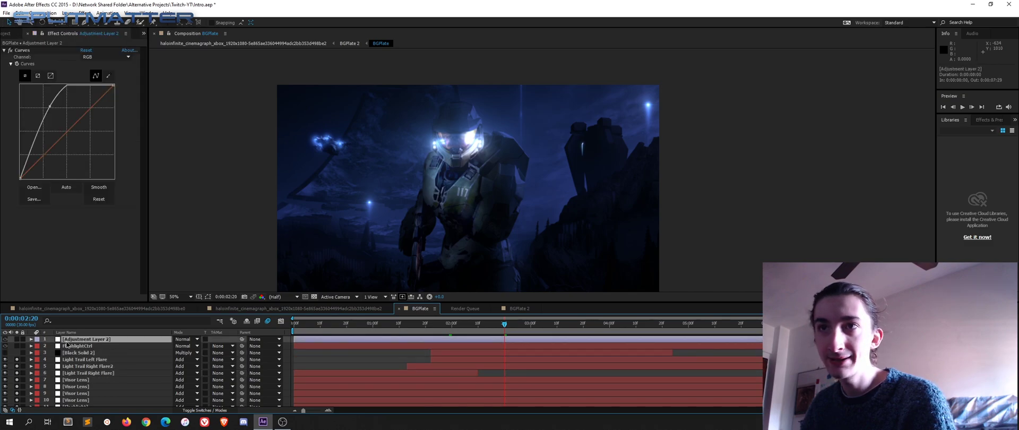
click(17, 339)
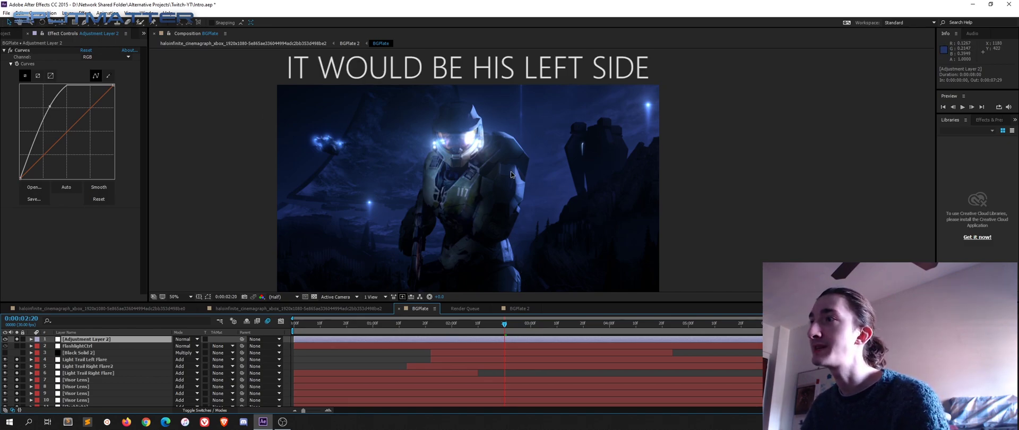
Examine the Curves highlights of Adjustment Layer 2 along the armour's shoulder, arm and leg up close.
scroll(513, 215, up, 2)
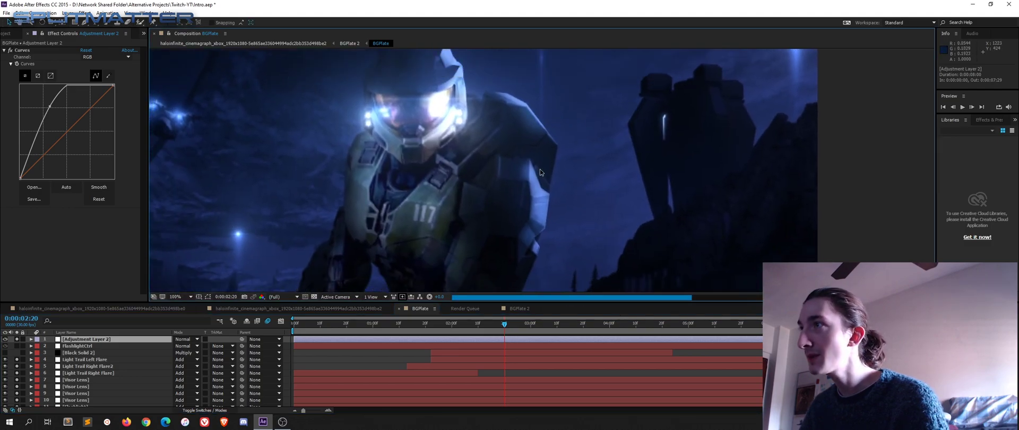
drag(502, 89, 604, 205)
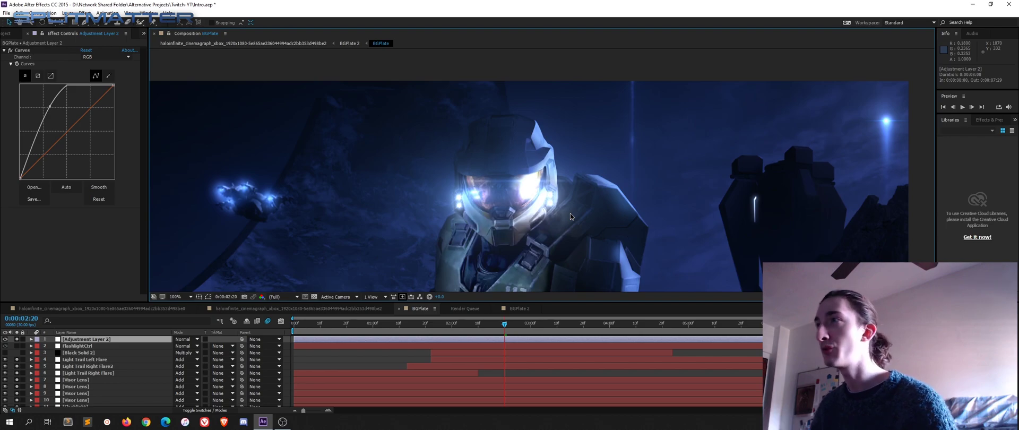
drag(642, 217, 565, 101)
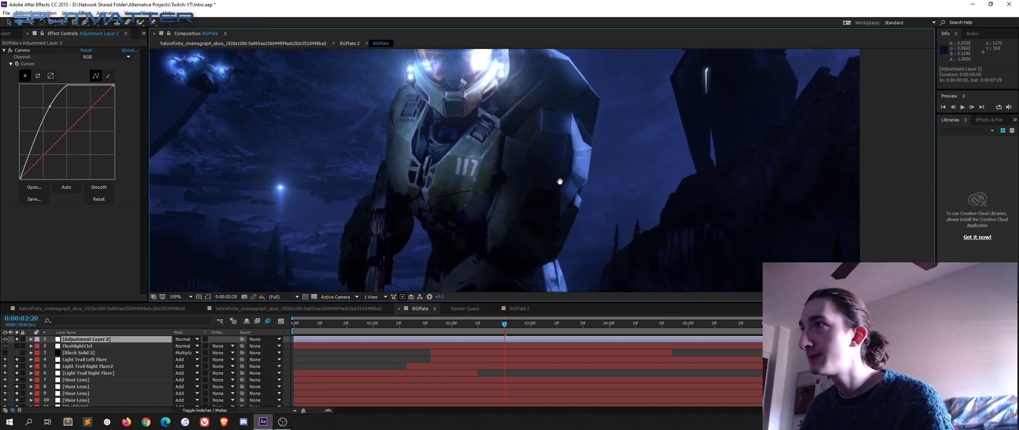
scroll(558, 186, down, 2)
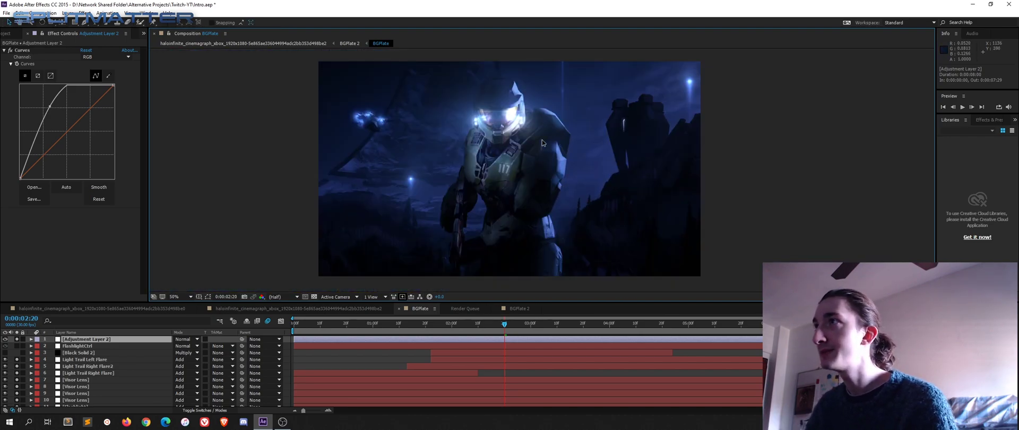
scroll(529, 185, up, 2)
drag(559, 132, 512, 230)
scroll(498, 154, up, 1)
drag(565, 164, 594, 128)
scroll(599, 177, down, 1)
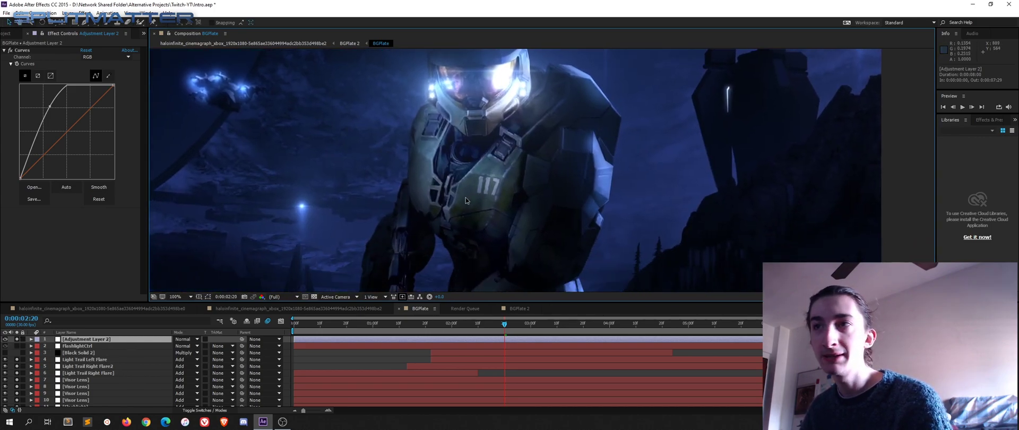
scroll(524, 110, down, 2)
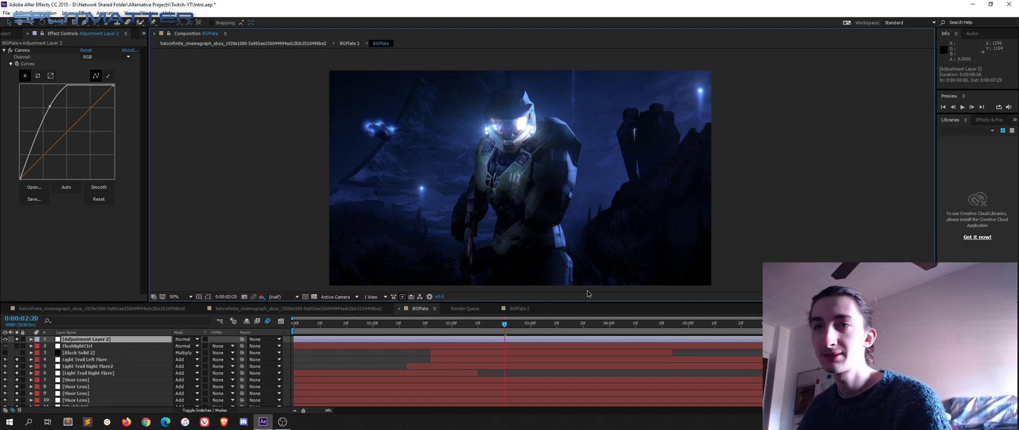
click(318, 367)
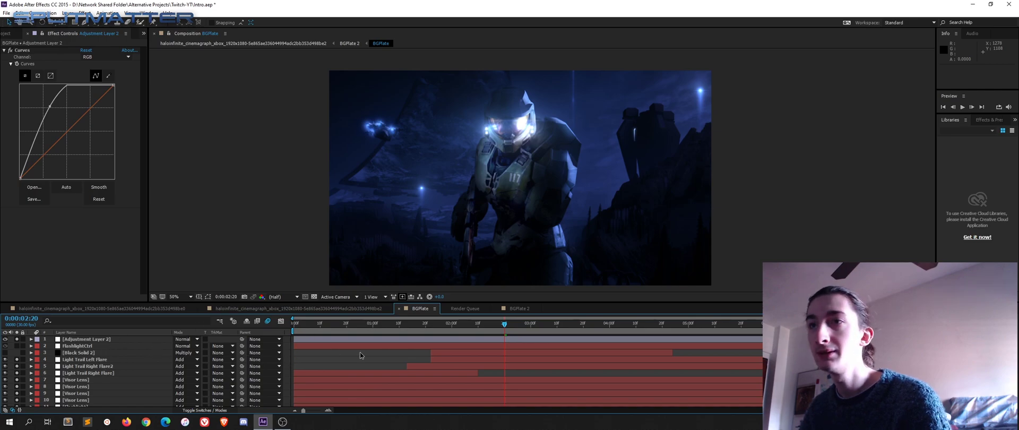
click(282, 421)
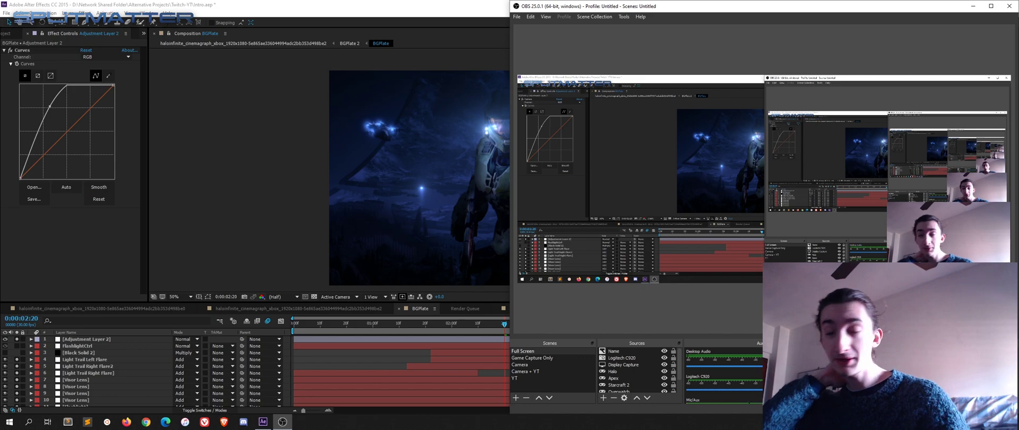
click(369, 4)
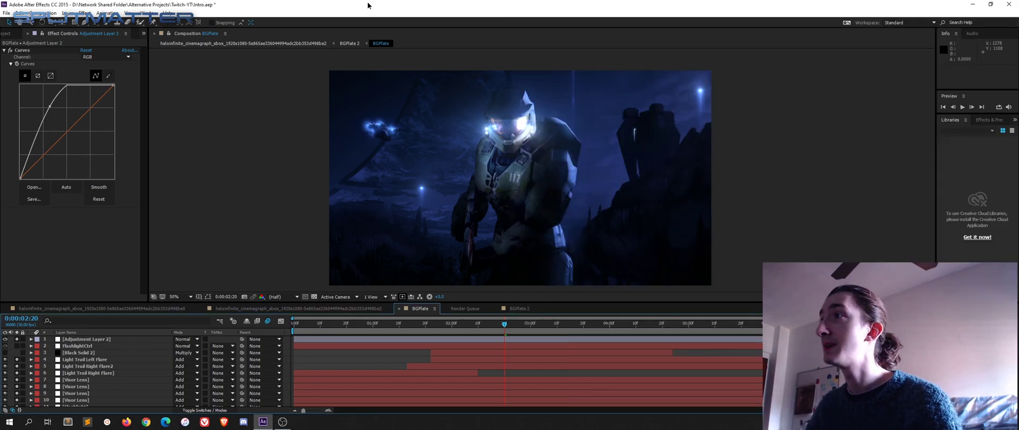
Start closing the After Effects project and launch Photoshop.
click(1008, 4)
click(10, 422)
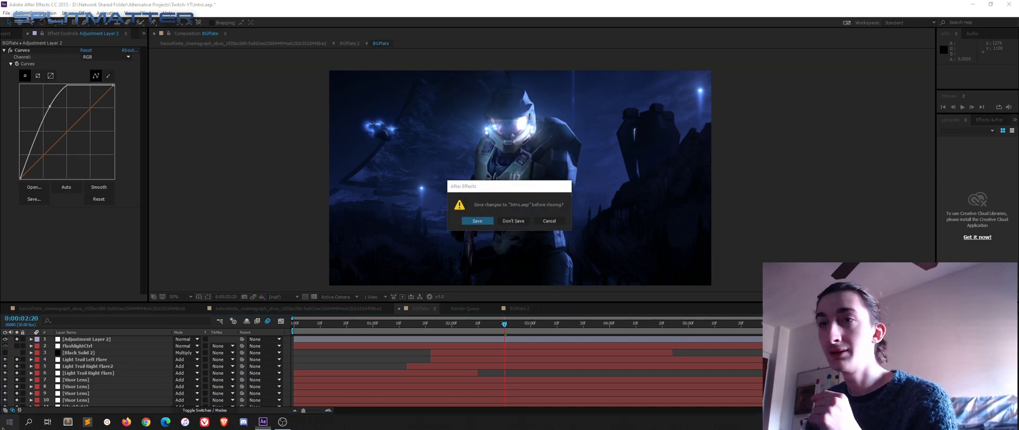
click(190, 239)
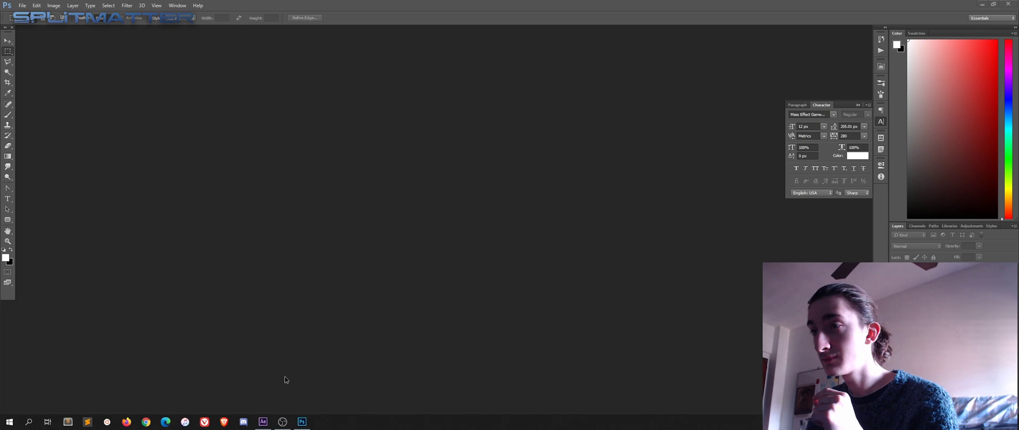
Open the recent file Wallpaper - Halo Infinite Box Art Night Version.jpg and view the image at 80%.
click(21, 5)
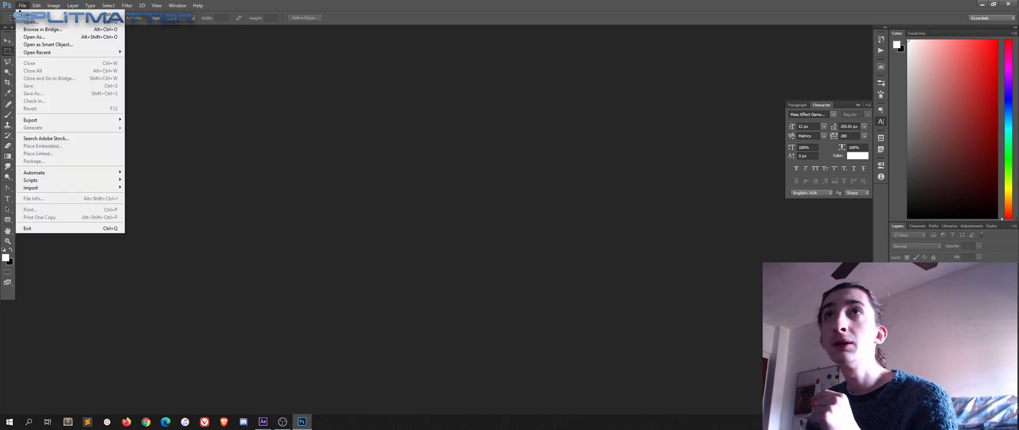
click(20, 45)
click(21, 5)
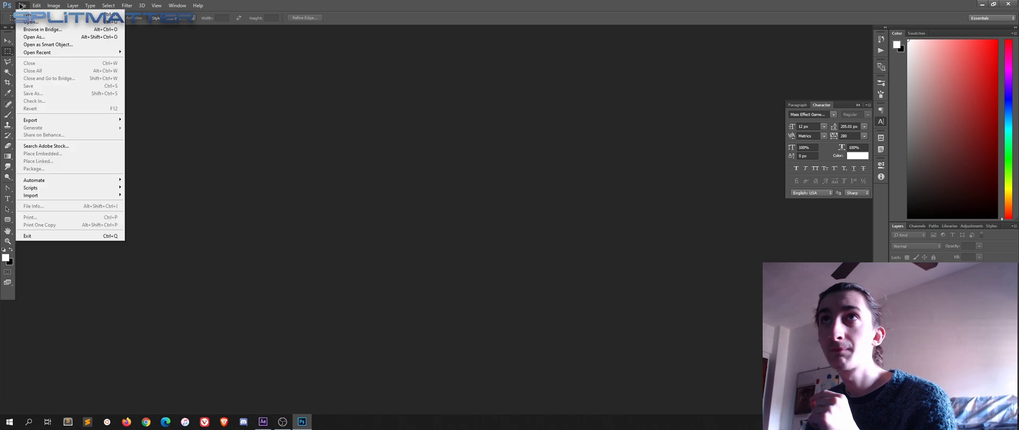
mouse_move(80, 52)
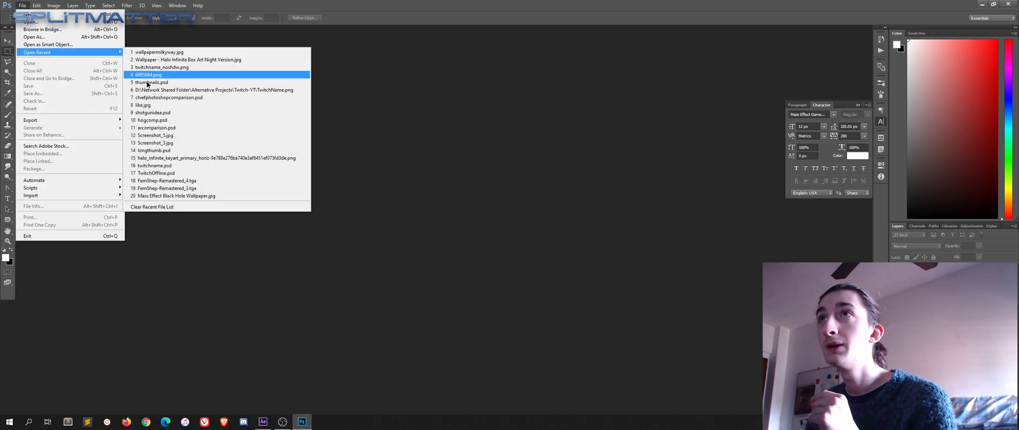
click(212, 59)
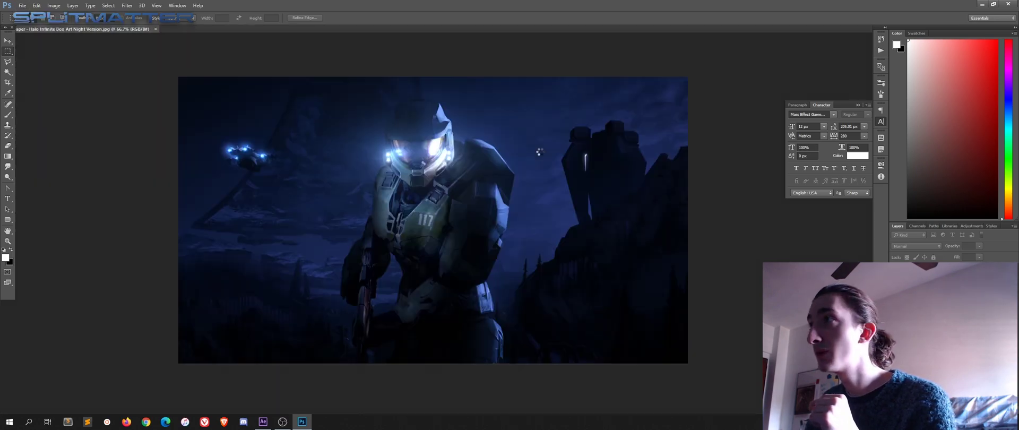
scroll(546, 284, up, 4)
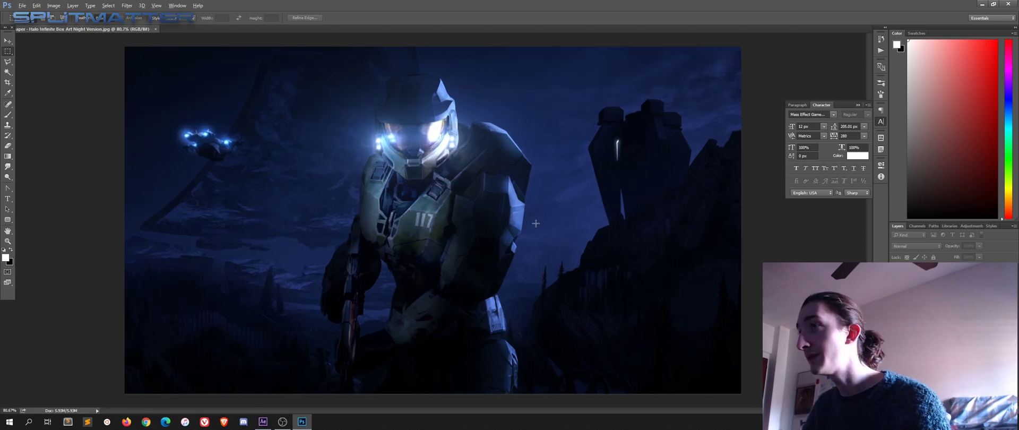
scroll(445, 192, down, 2)
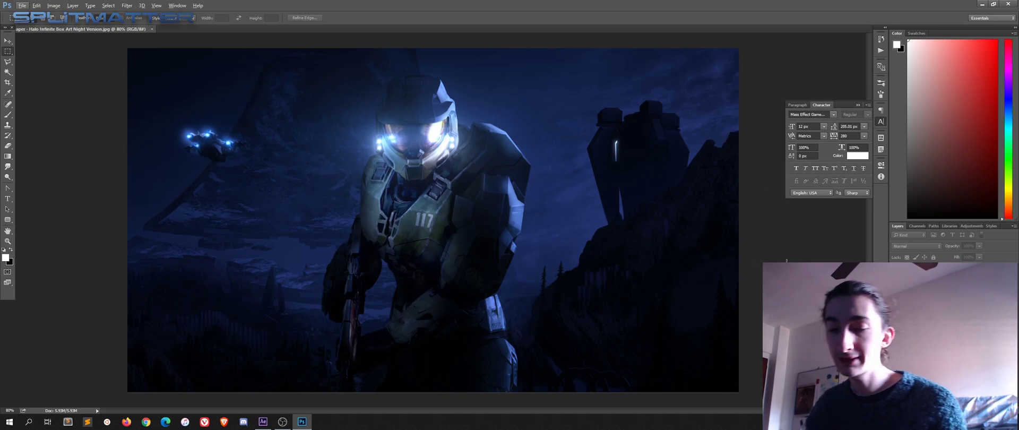
Copy the whole Halo Infinite logo from 6995664.png in the Halo Videos folder and close that file.
key(ctrl+o)
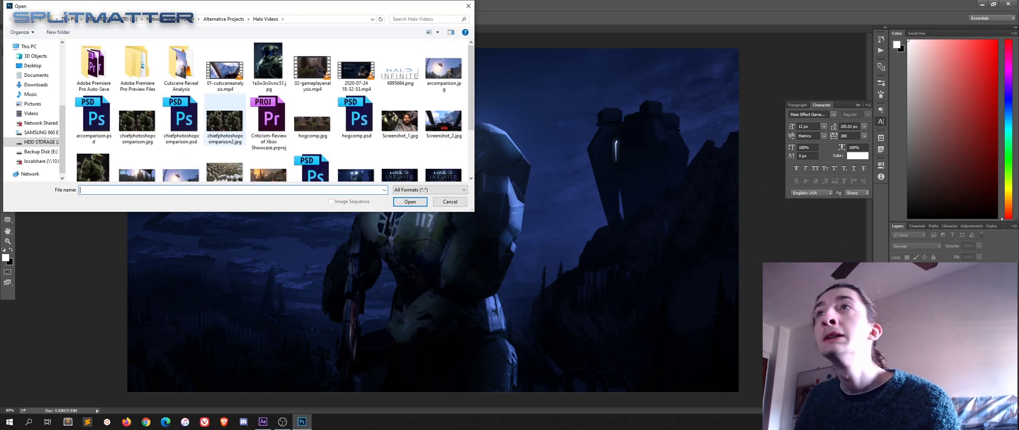
click(399, 79)
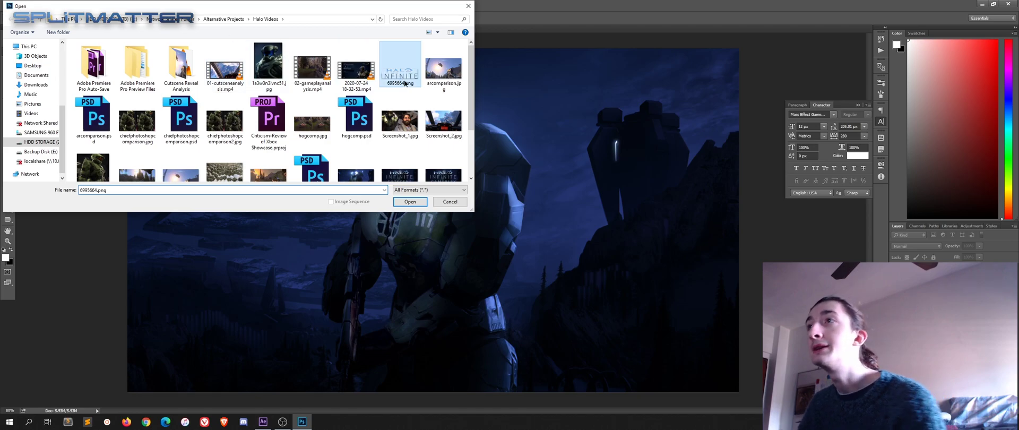
key(Return)
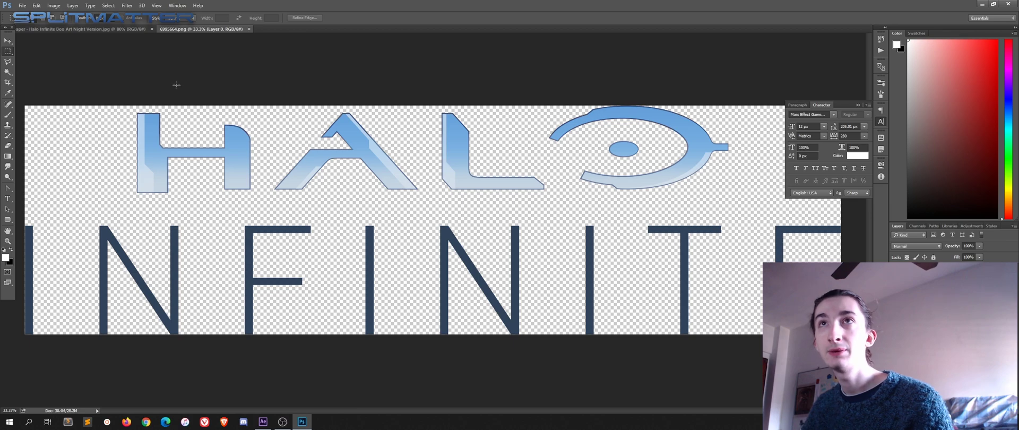
key(ctrl+a)
key(ctrl+c)
key(ctrl+w)
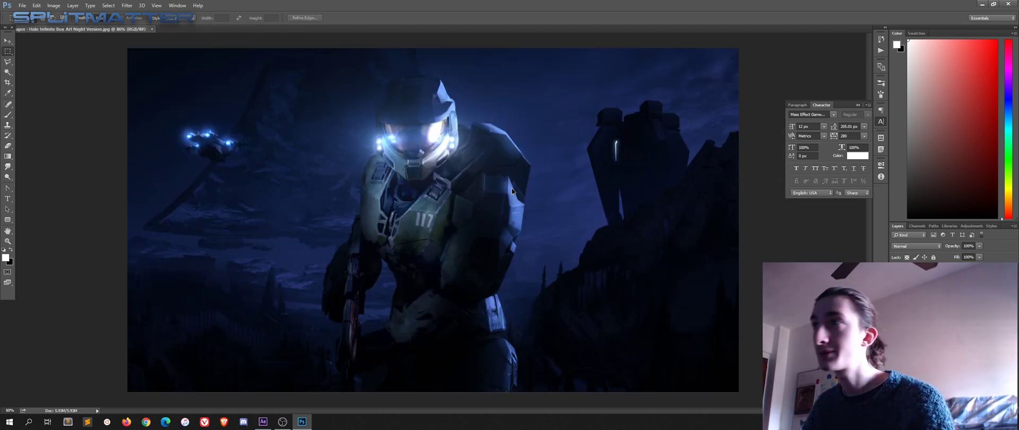
Paste the logo onto the wallpaper and scale it down into the image's lower-left corner.
key(ctrl+v)
key(ctrl+t)
drag(127, 47, 166, 83)
drag(244, 82, 553, 202)
drag(629, 192, 444, 233)
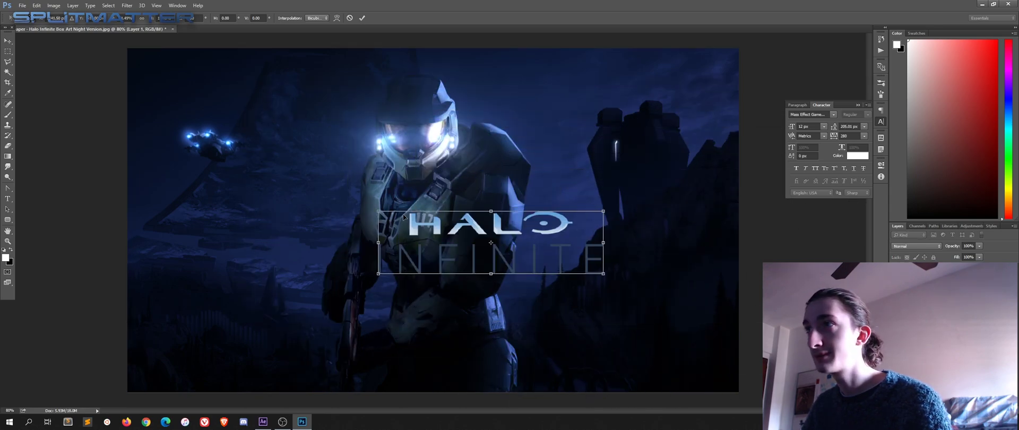
drag(375, 209, 176, 362)
key(Return)
key(m)
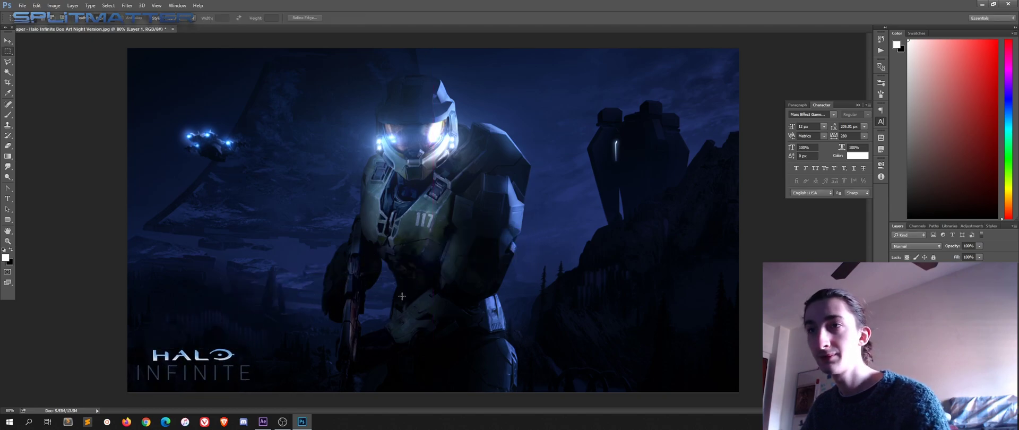
Open the SPLITMATTER logo file from the Twitch-YT folder within Alternative Projects.
key(ctrl+o)
key(alt+Up)
key(Down)
key(Down)
key(Up)
key(Up)
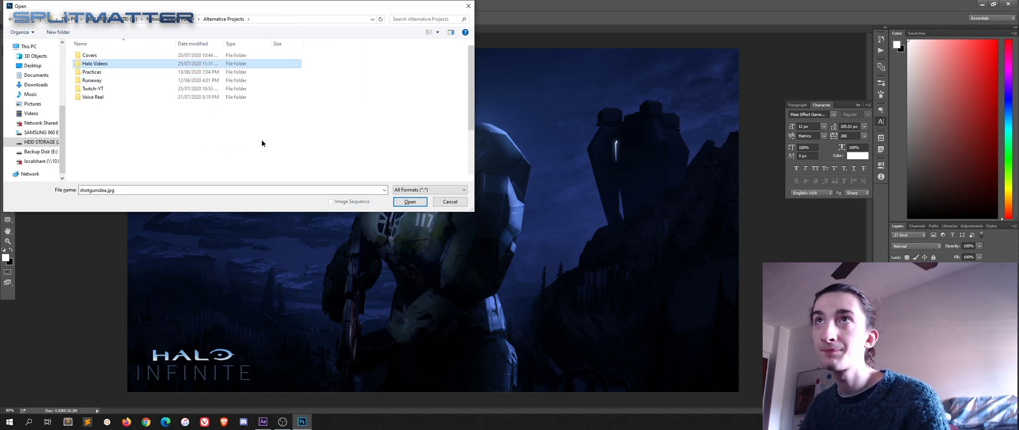
key(Return)
scroll(318, 133, up, 2)
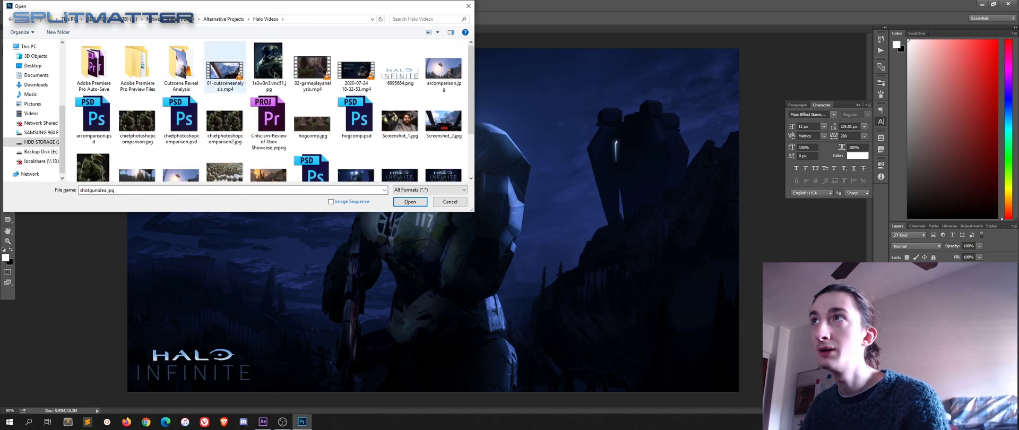
key(alt+Up)
double_click(137, 89)
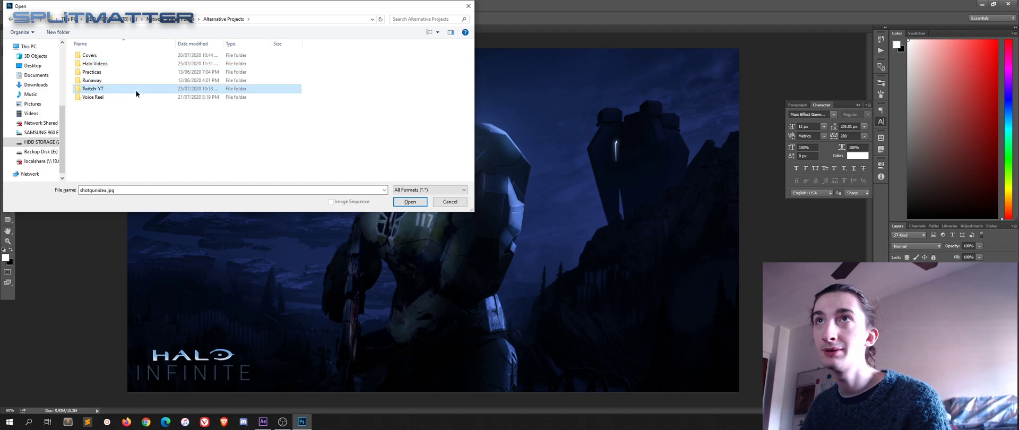
double_click(400, 136)
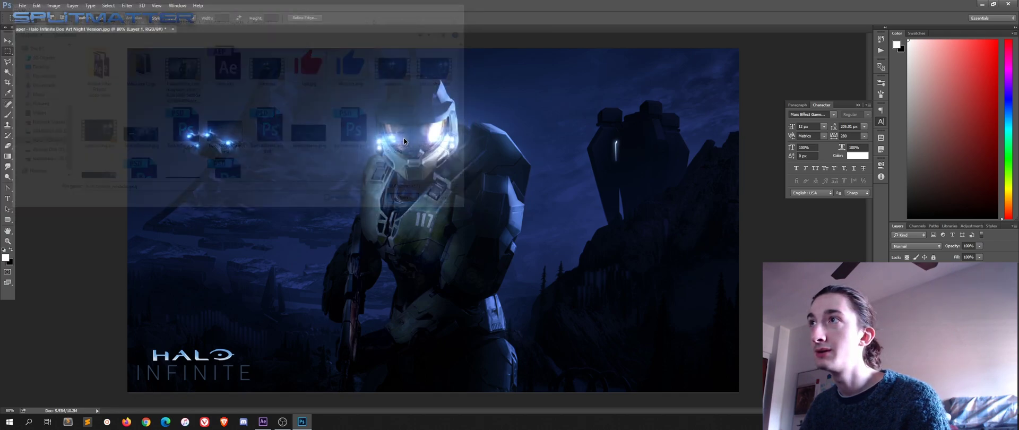
Copy the SPLITMATTER logo from its file and close that file.
key(ctrl+t)
key(Escape)
key(ctrl+w)
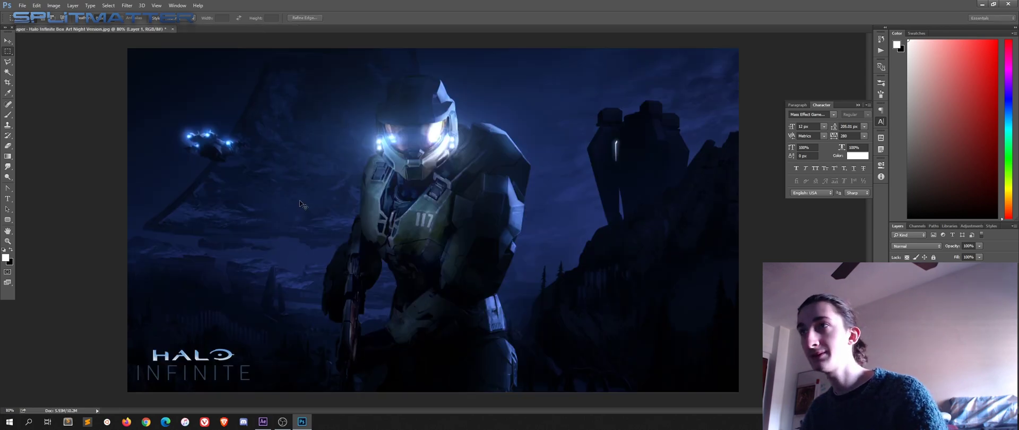
Paste the SPLITMATTER logo onto the wallpaper, scale it down and place it in the image's lower-right corner.
key(ctrl+v)
key(ctrl+t)
drag(298, 214, 387, 218)
drag(458, 221, 708, 378)
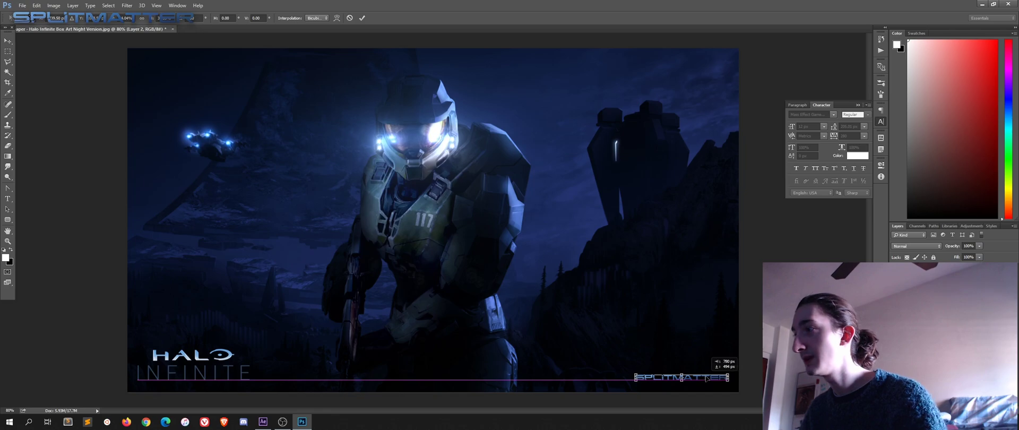
key(Return)
key(m)
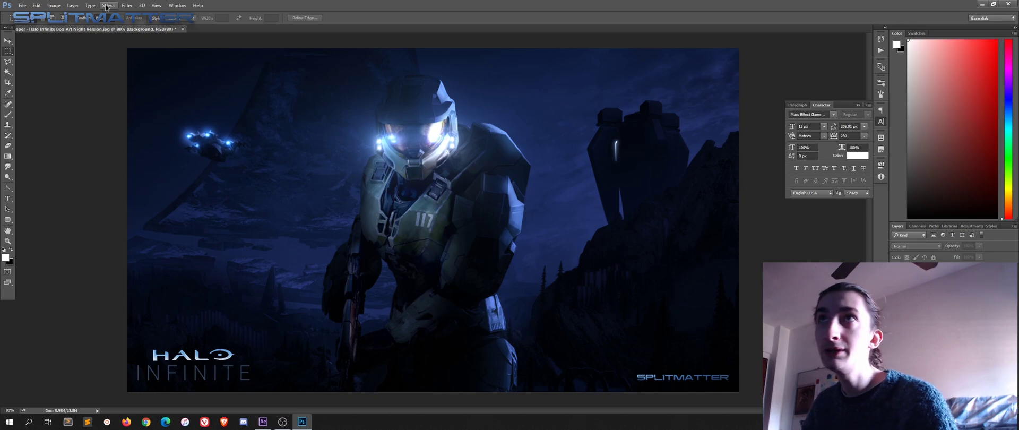
click(127, 5)
mouse_move(210, 161)
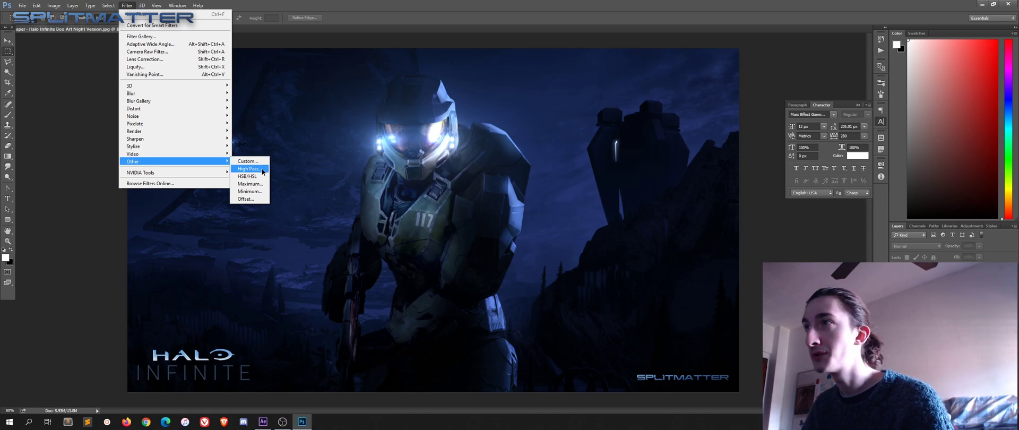
click(250, 169)
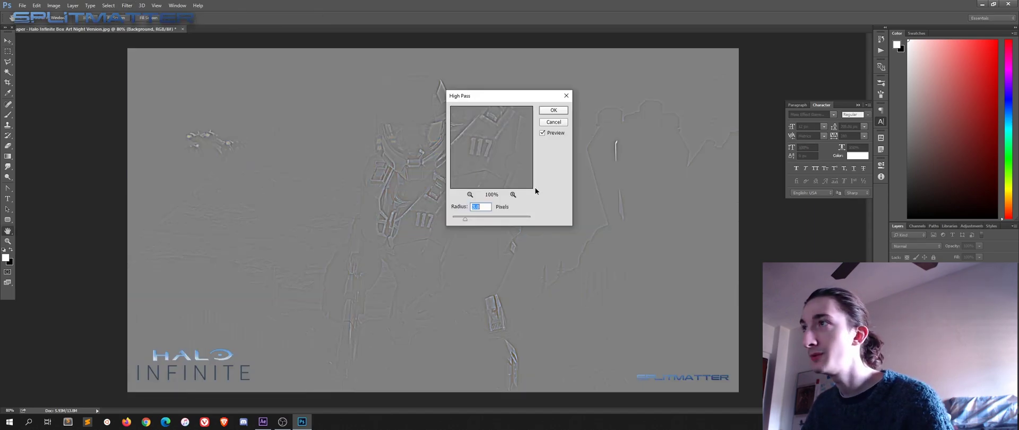
click(566, 123)
key(m)
Duplicate the Background layer and apply a High Pass filter with a 3.0-pixel radius to the copy.
key(ctrl+j)
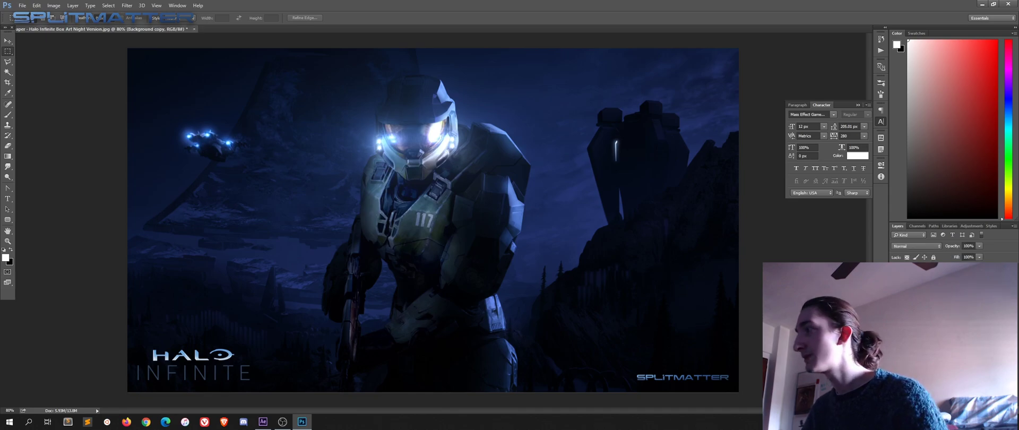
click(126, 5)
mouse_move(162, 162)
click(250, 168)
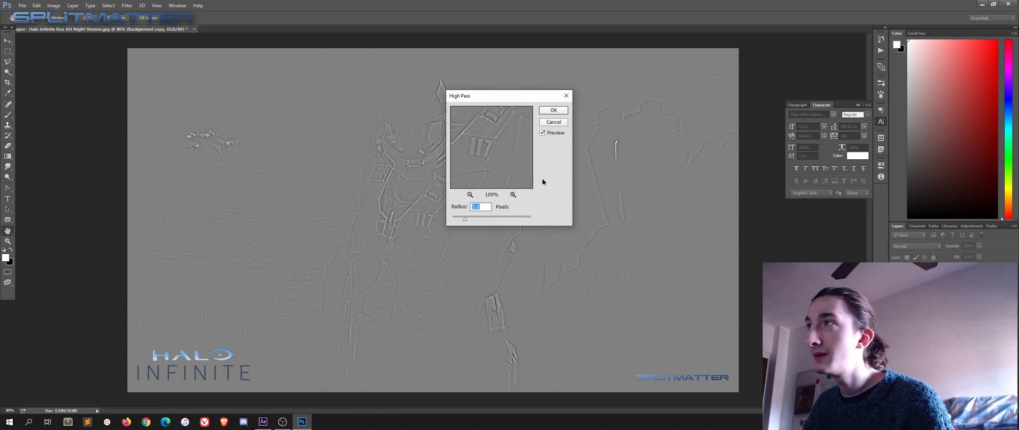
click(554, 110)
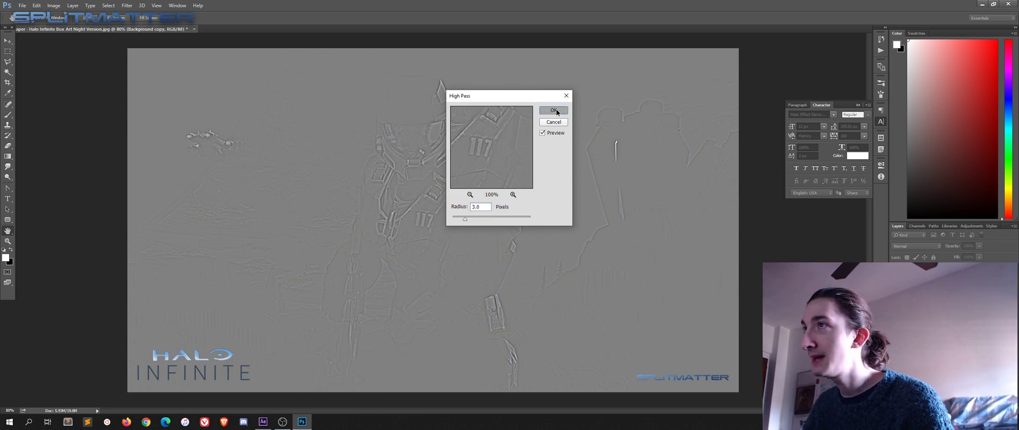
Set the blend mode of the high-pass Background copy to Overlay.
click(914, 245)
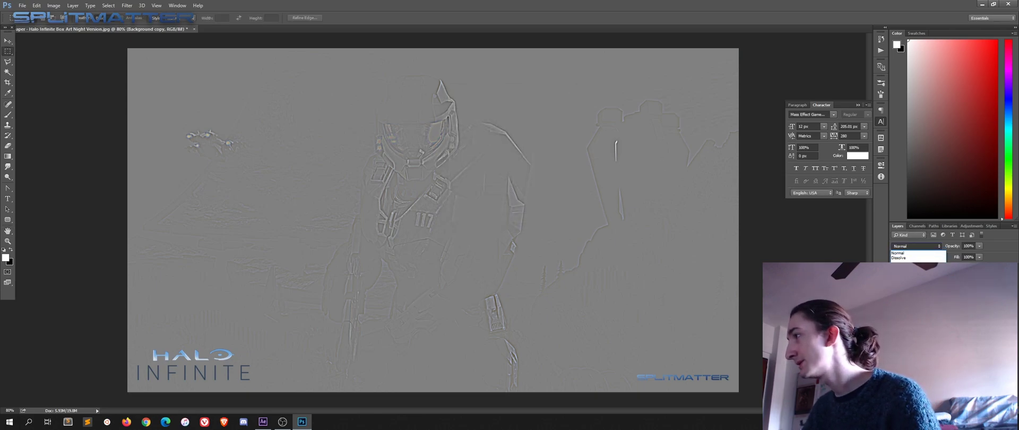
click(900, 317)
scroll(900, 317, up, 1)
scroll(900, 317, down, 1)
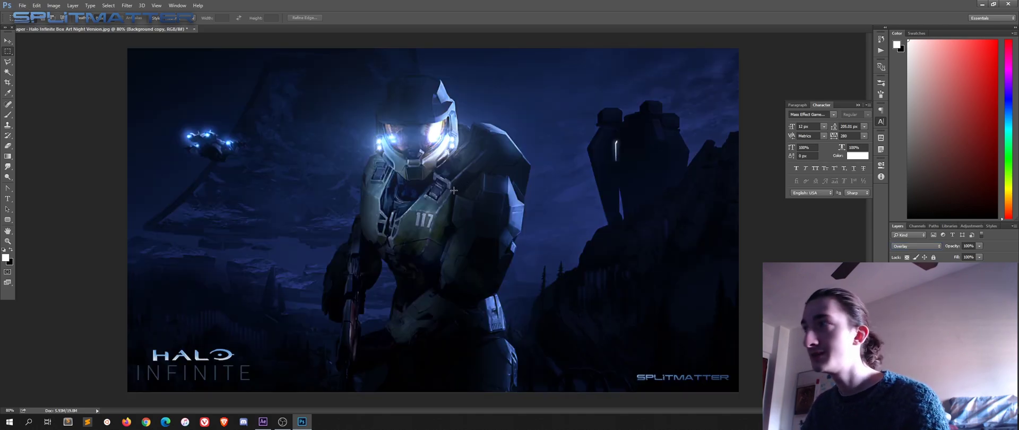
Examine the sharpening on the armor up close and across the whole image, comparing it with the layer hidden and shown.
scroll(455, 190, up, 5)
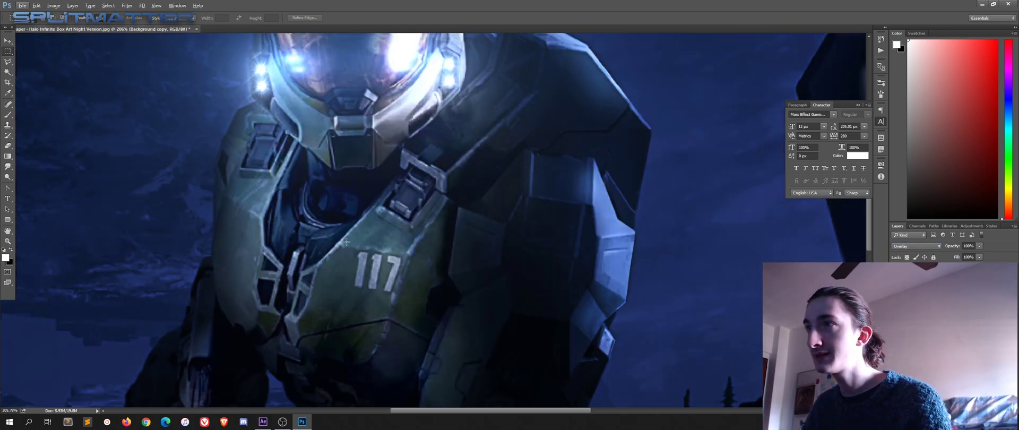
scroll(354, 234, up, 2)
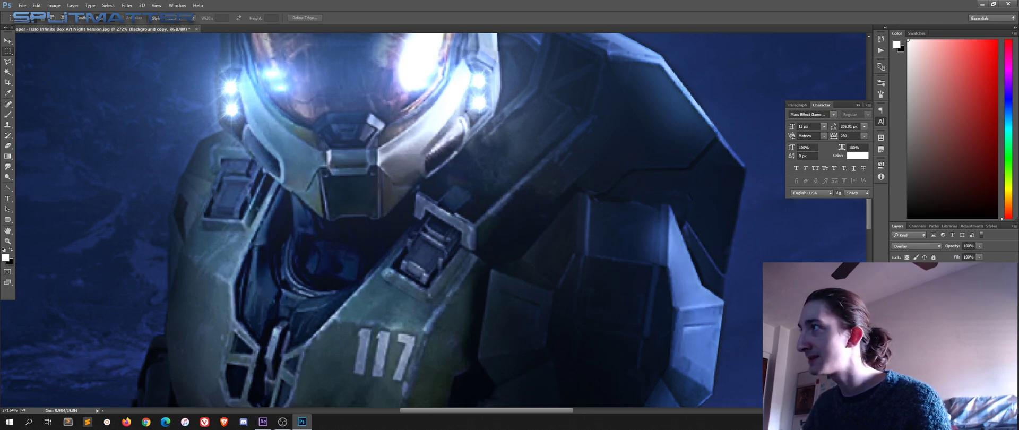
scroll(635, 119, up, 5)
scroll(598, 212, down, 6)
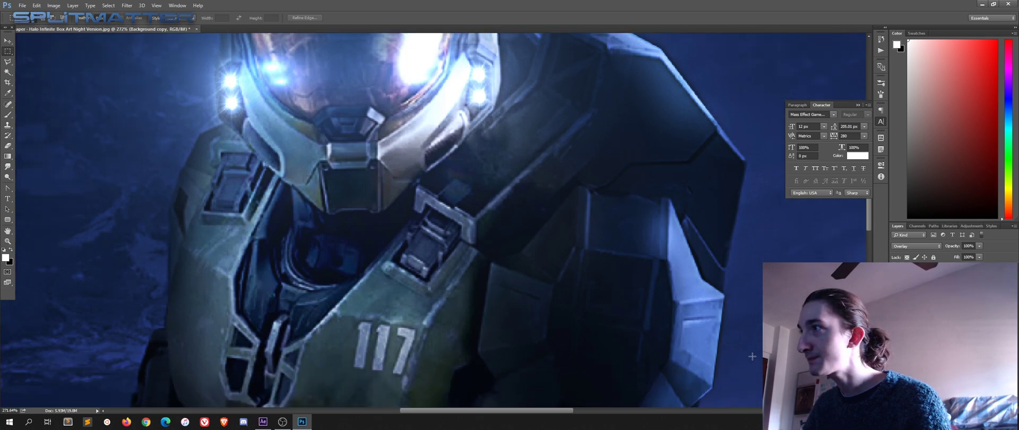
click(895, 271)
click(895, 272)
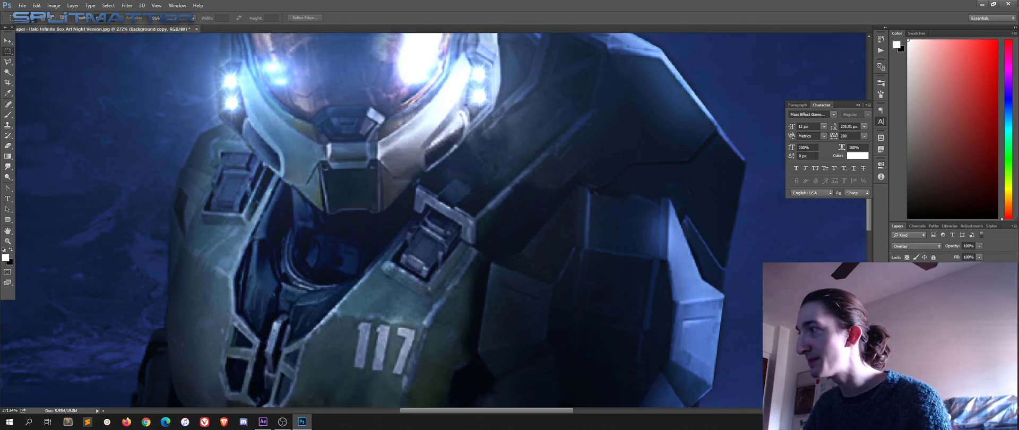
key(ctrl+0)
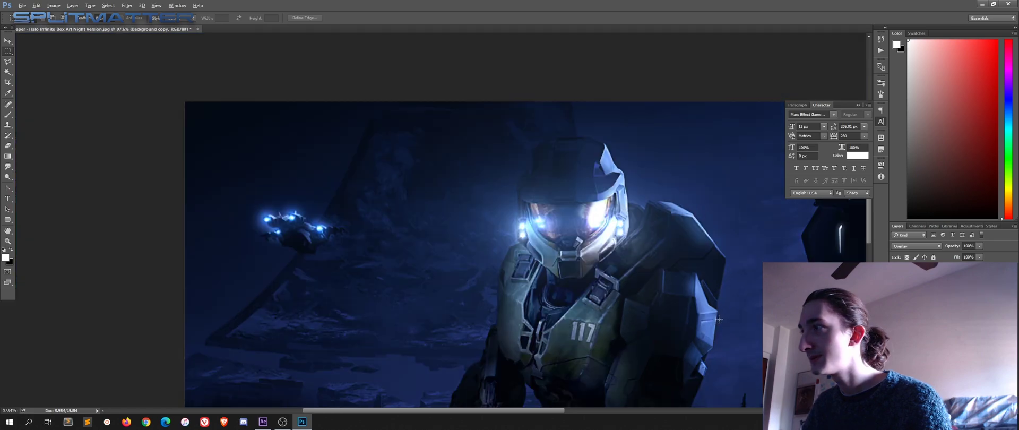
scroll(603, 277, up, 1)
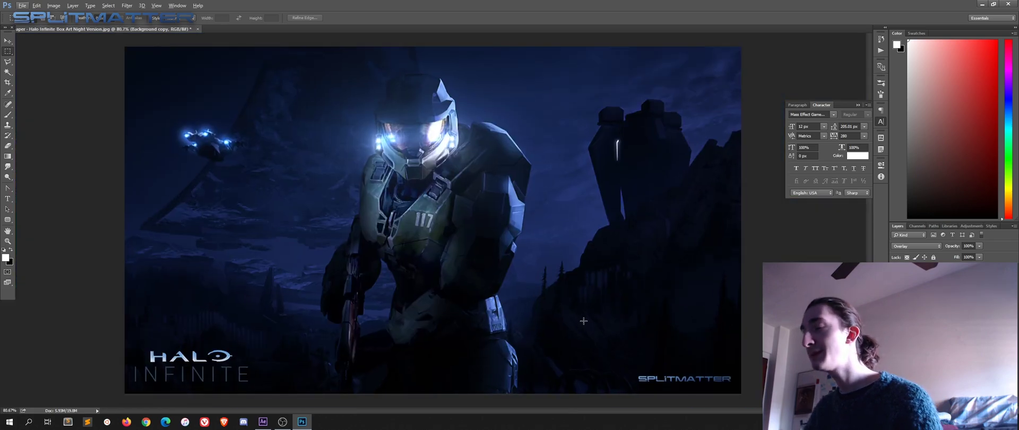
click(896, 303)
click(895, 303)
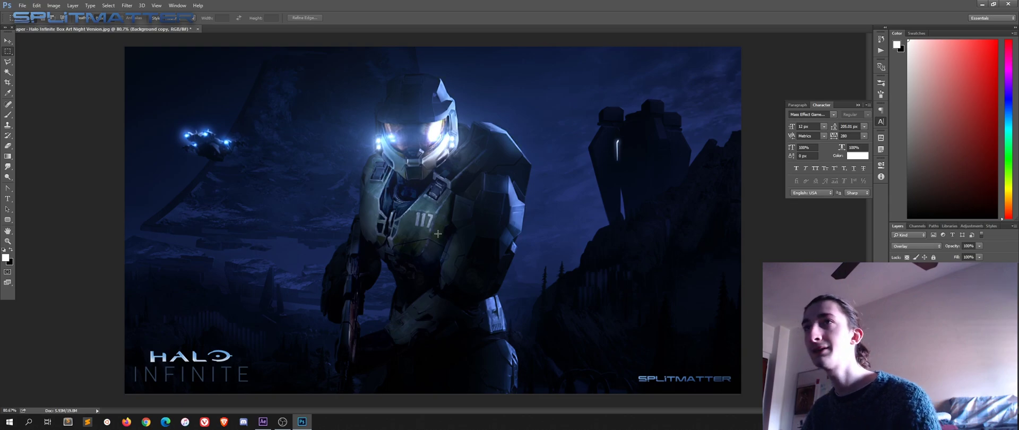